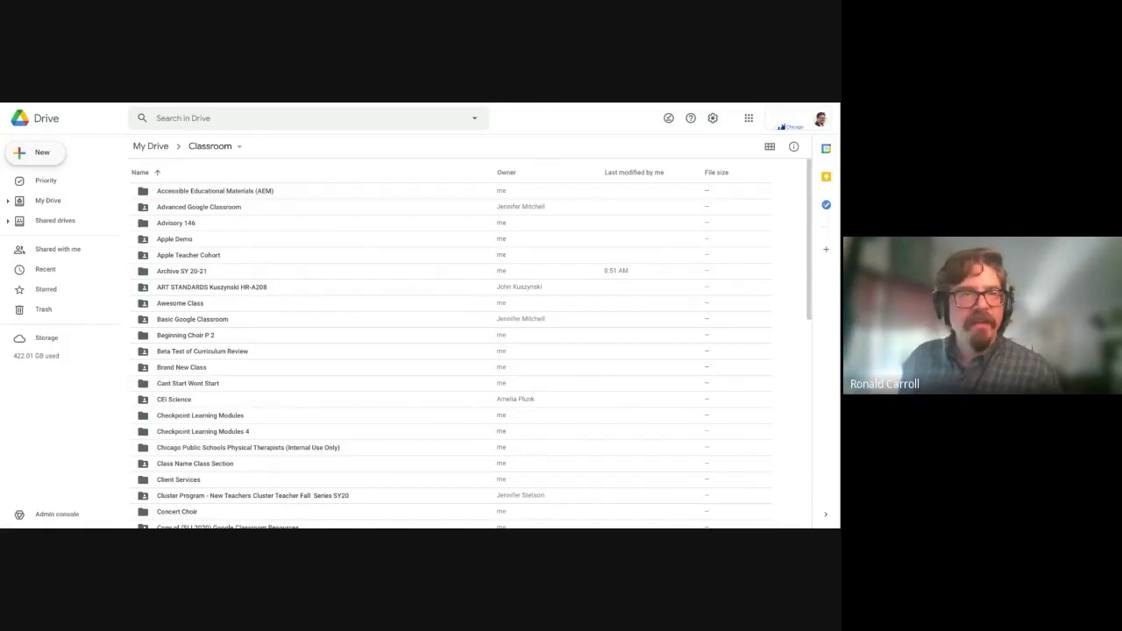
Create a new folder named "Archive SY20-21 I loved this year... ;)" inside the Classroom folder
{"action": "left_click", "coordinate": [43, 155]}
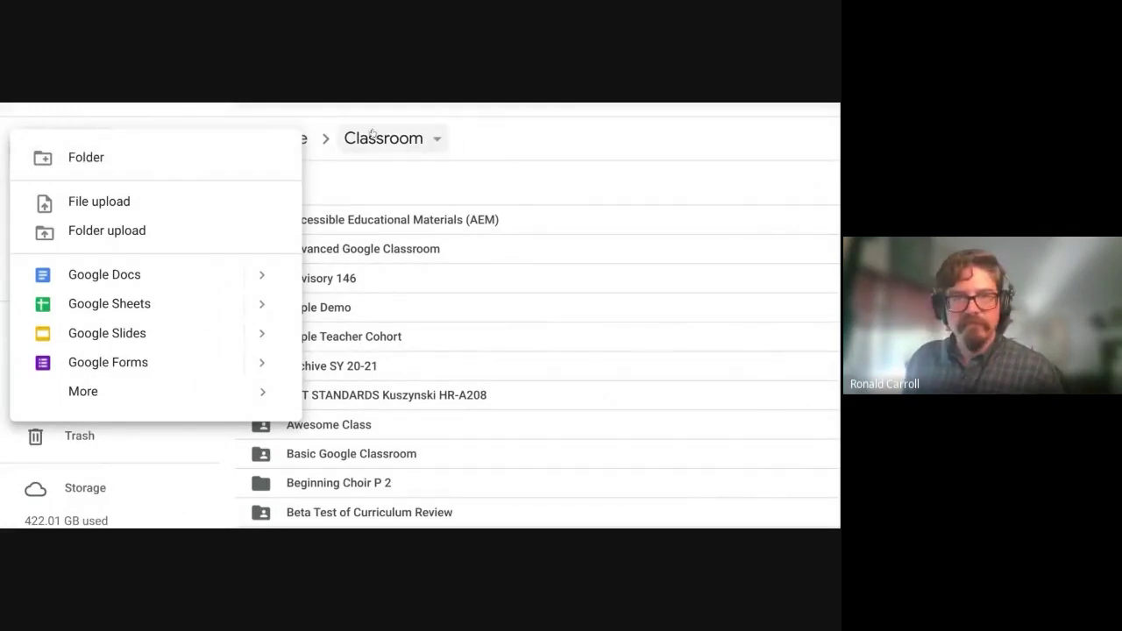
{"action": "left_click", "coordinate": [70, 159]}
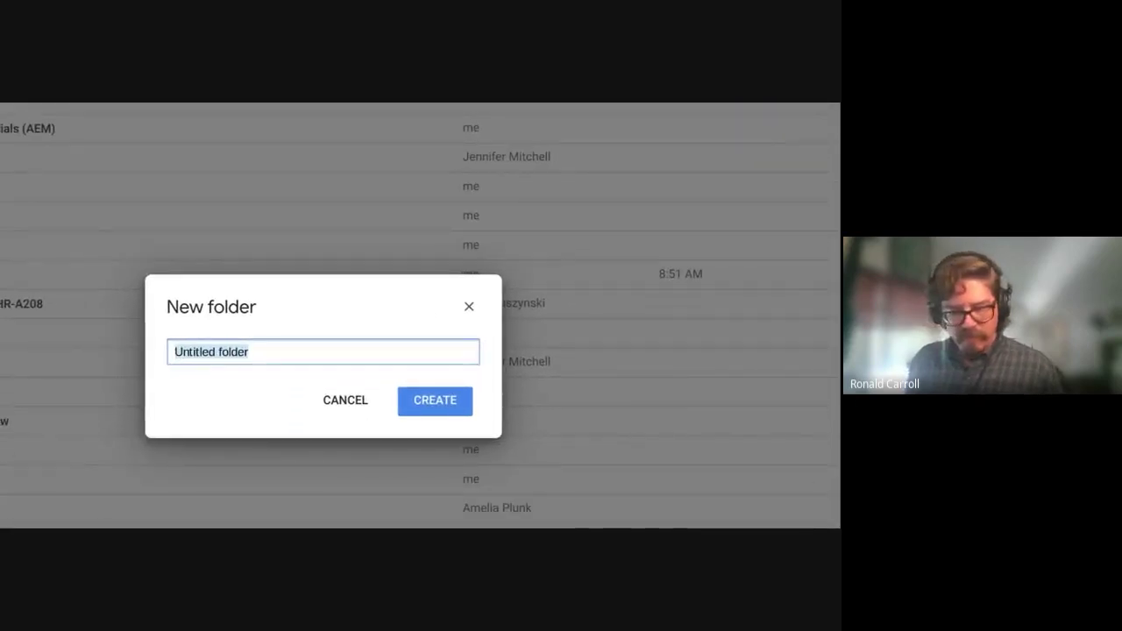
{"action": "type", "text": "Archive "}
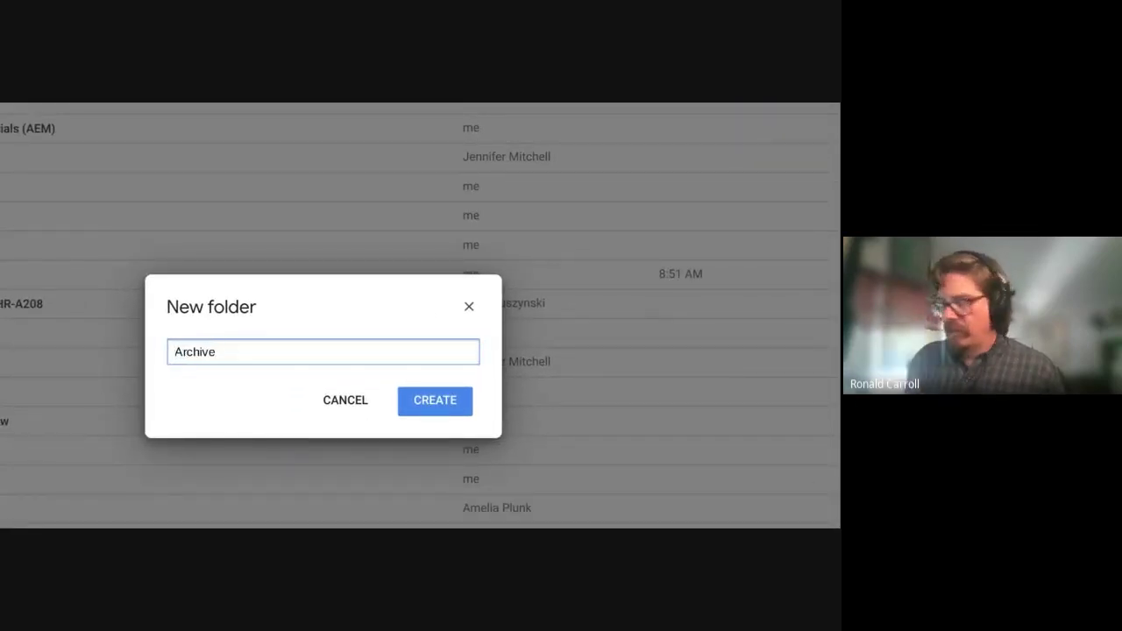
{"action": "type", "text": "Sy"}
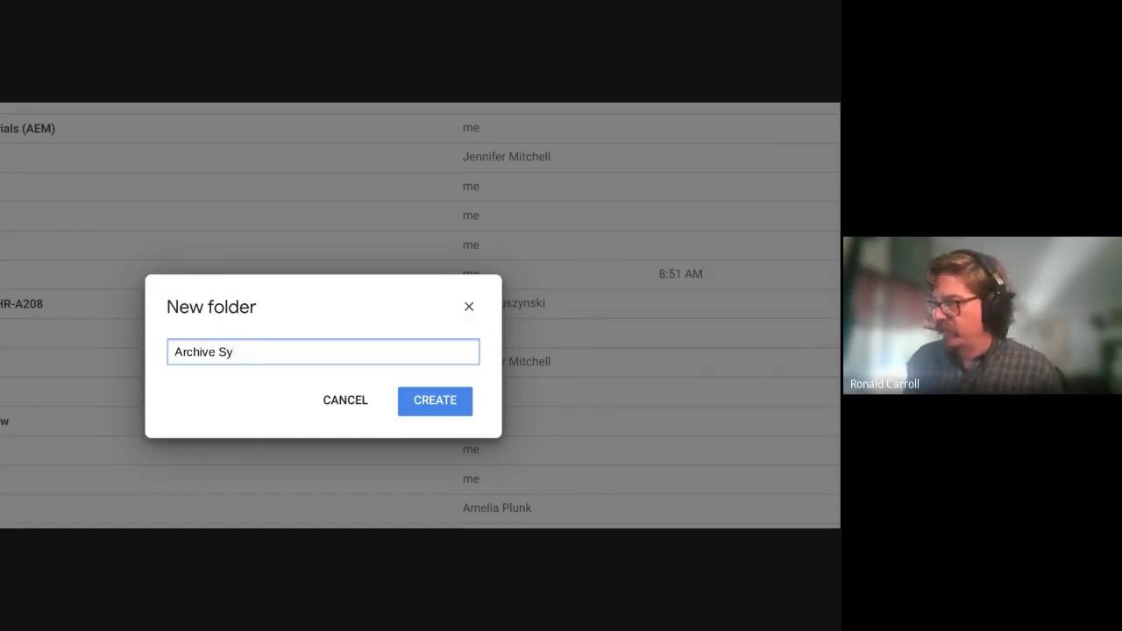
{"action": "key", "text": "BackSpace"}
{"action": "type", "text": "Y"}
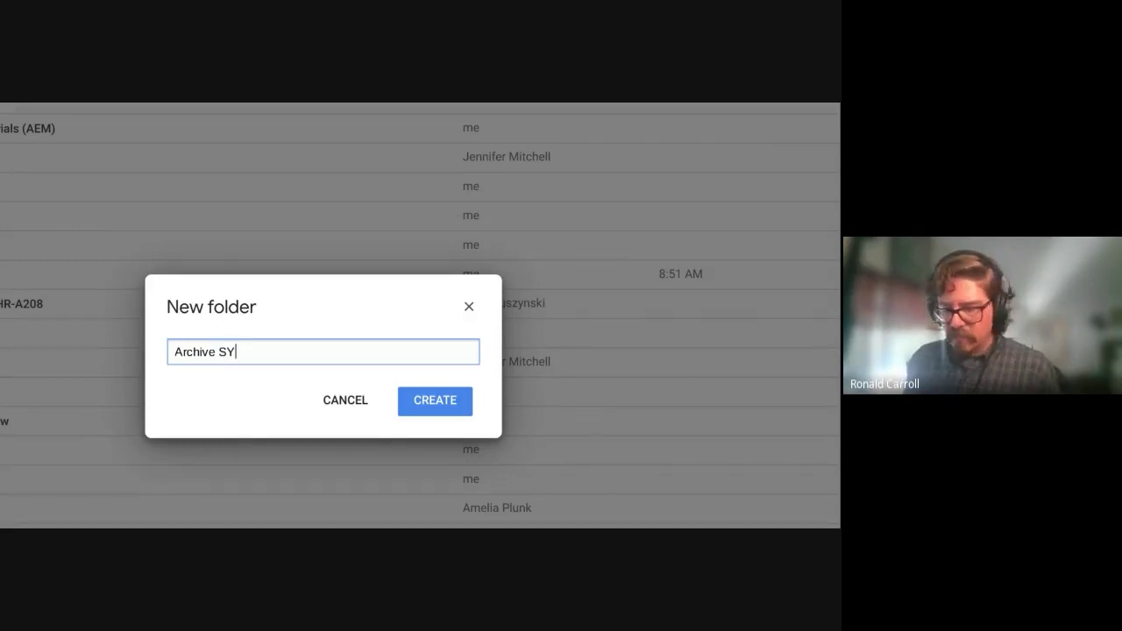
{"action": "type", "text": "20-21"}
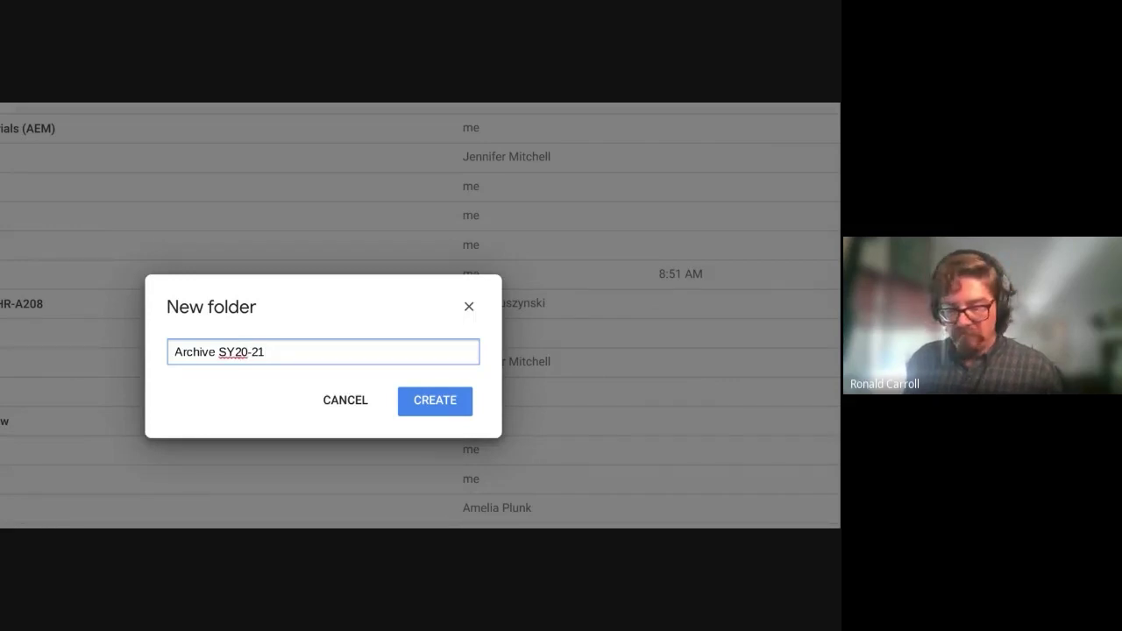
{"action": "type", "text": " I l"}
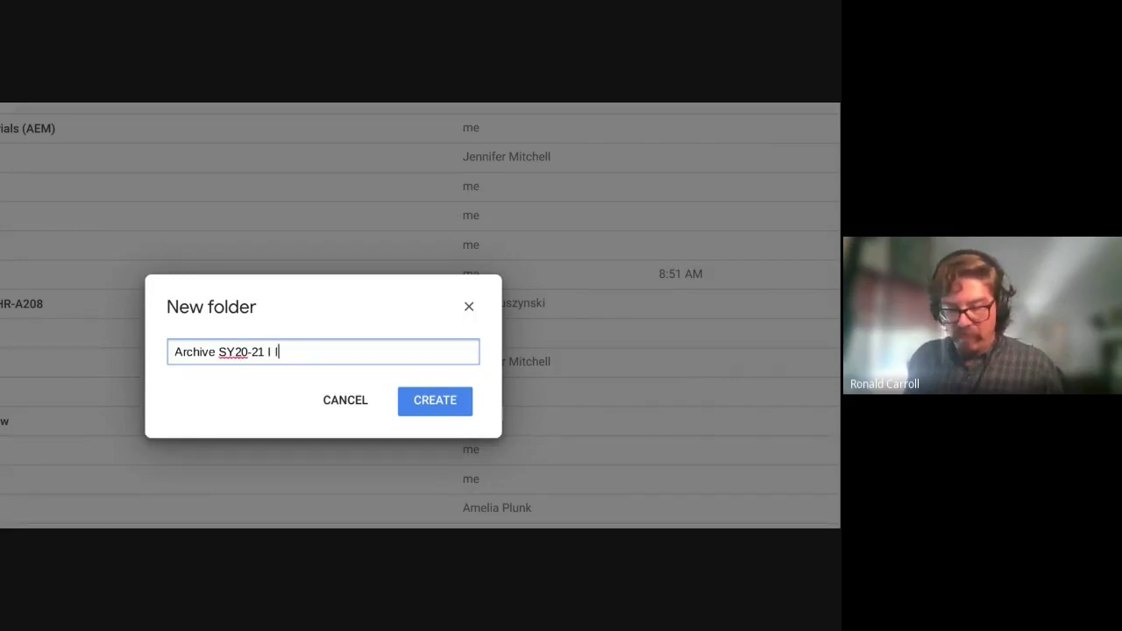
{"action": "type", "text": "oved this year... ;)"}
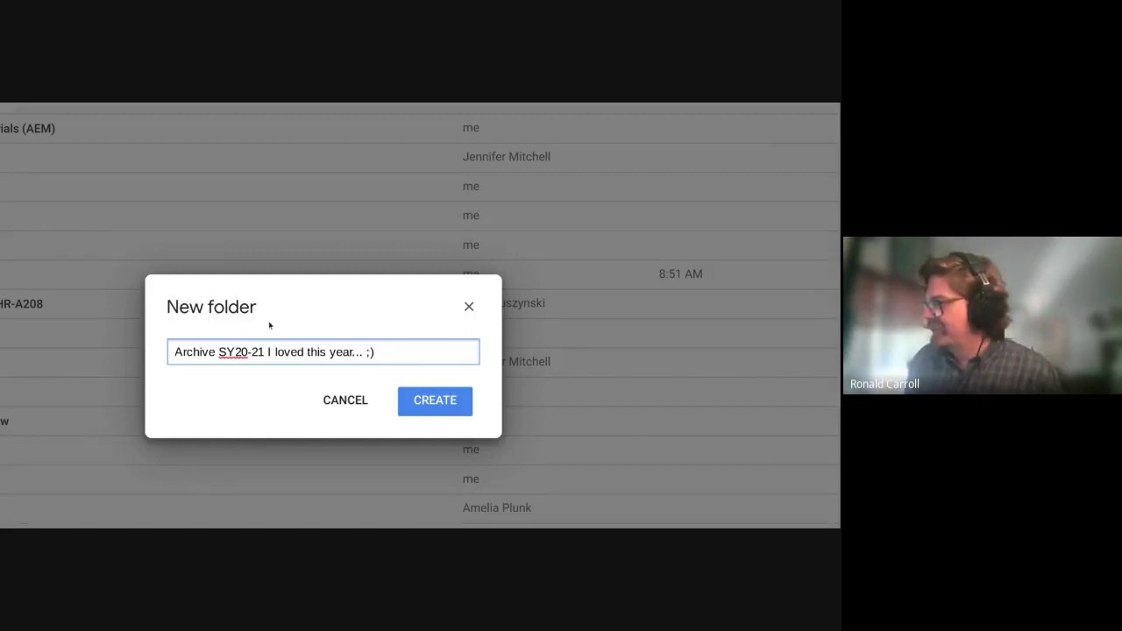
{"action": "left_click", "coordinate": [434, 400]}
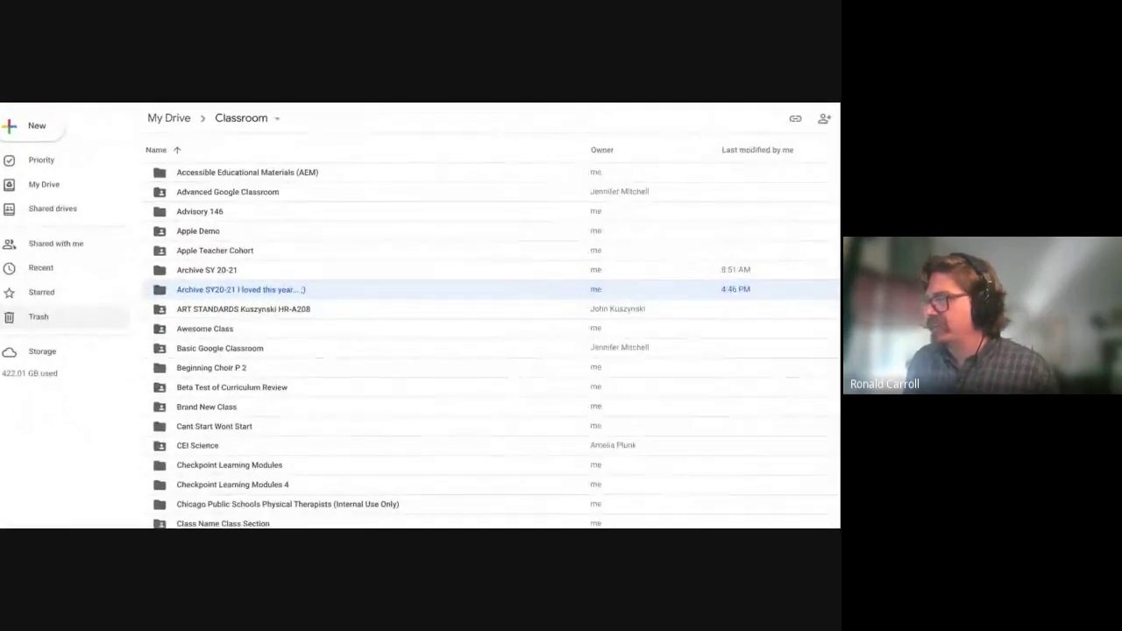
Move the Accessible Educational Materials (AEM) and Advanced Google Classroom folders one by one into the "Archive SY20-21 I loved this year... ;)" folder
{"action": "left_click", "coordinate": [201, 173]}
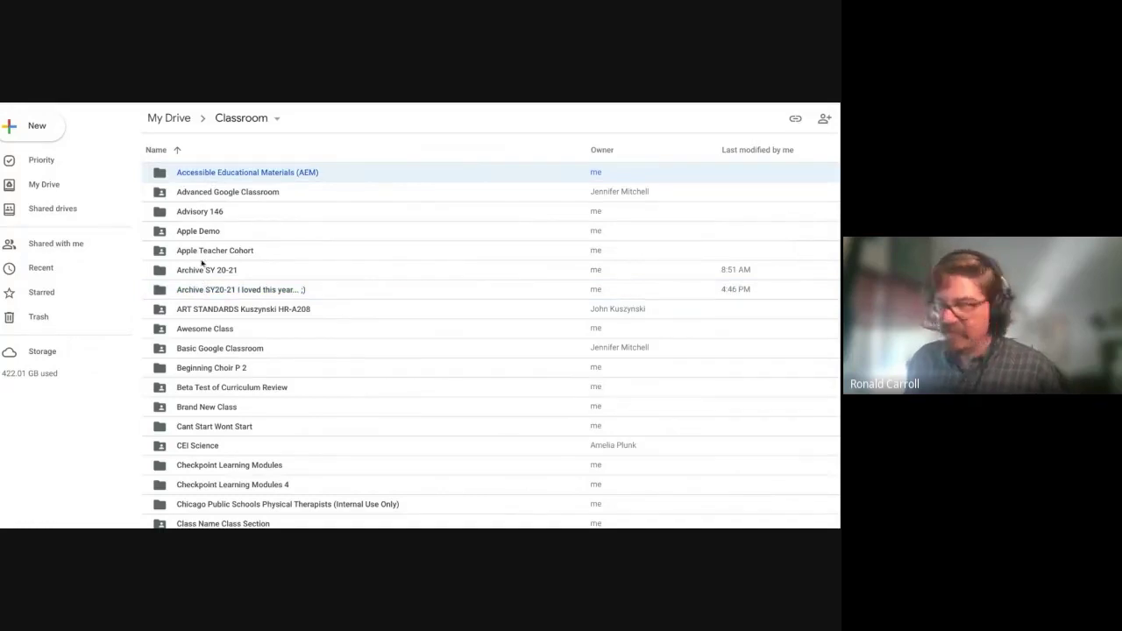
{"action": "left_click_drag", "start_coordinate": [211, 176], "coordinate": [222, 293]}
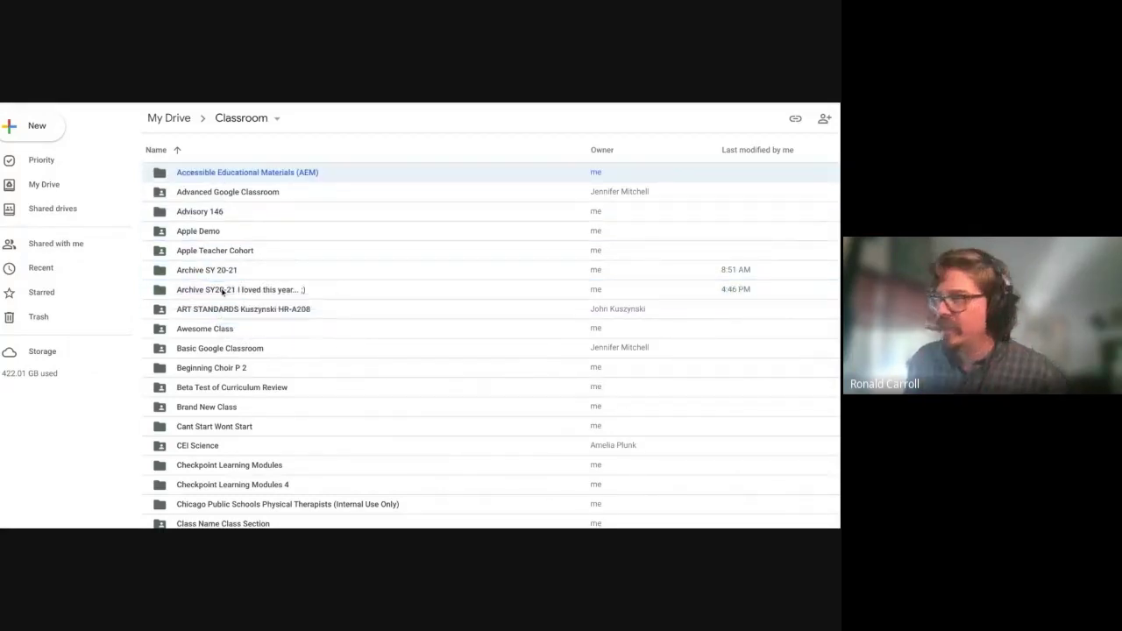
{"action": "left_click_drag", "start_coordinate": [197, 142], "coordinate": [224, 241]}
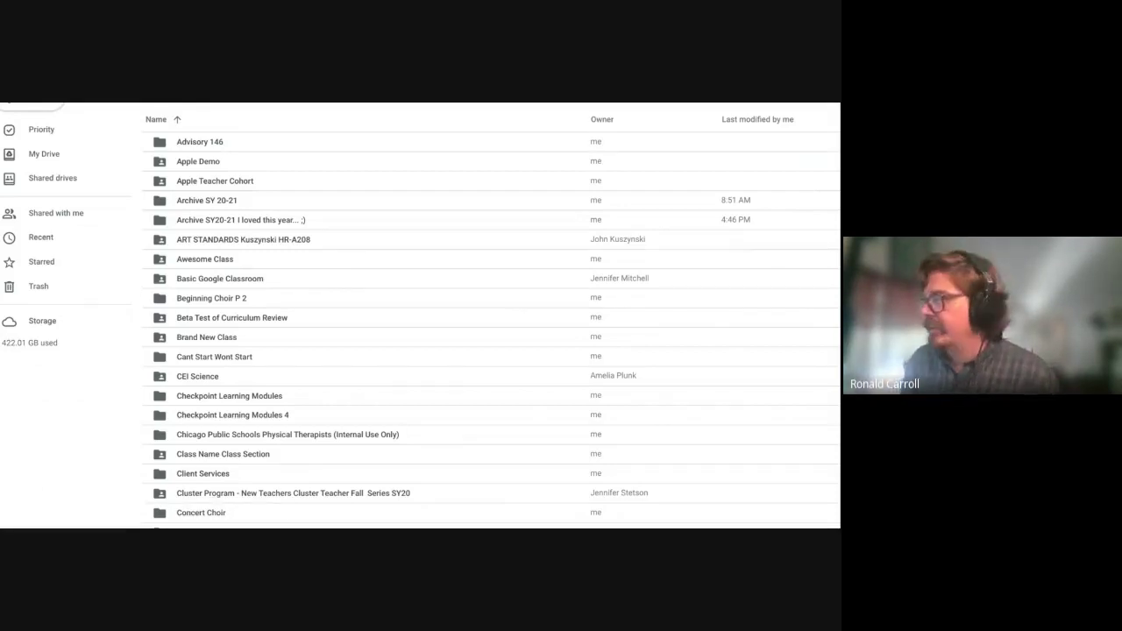
Move the Advisory 146, Apple Demo and Apple Teacher Cohort folders together into the "Archive SY20-21 I loved this year... ;)" folder
{"action": "scroll", "coordinate": [491, 315], "scroll_direction": "up", "scroll_amount": 2}
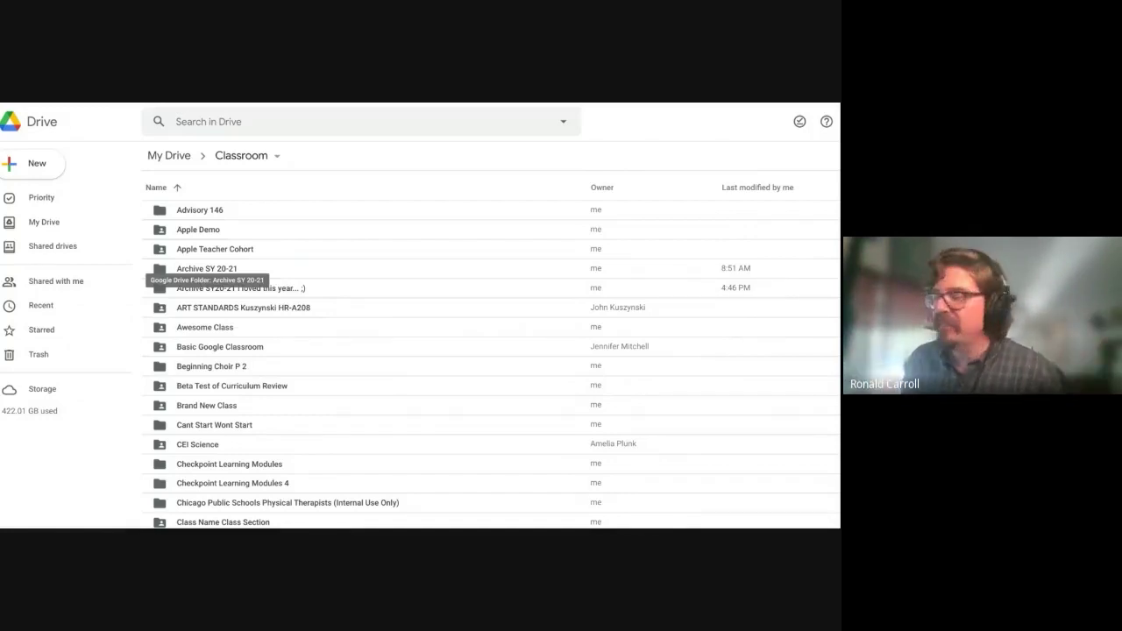
{"action": "left_click", "coordinate": [207, 253]}
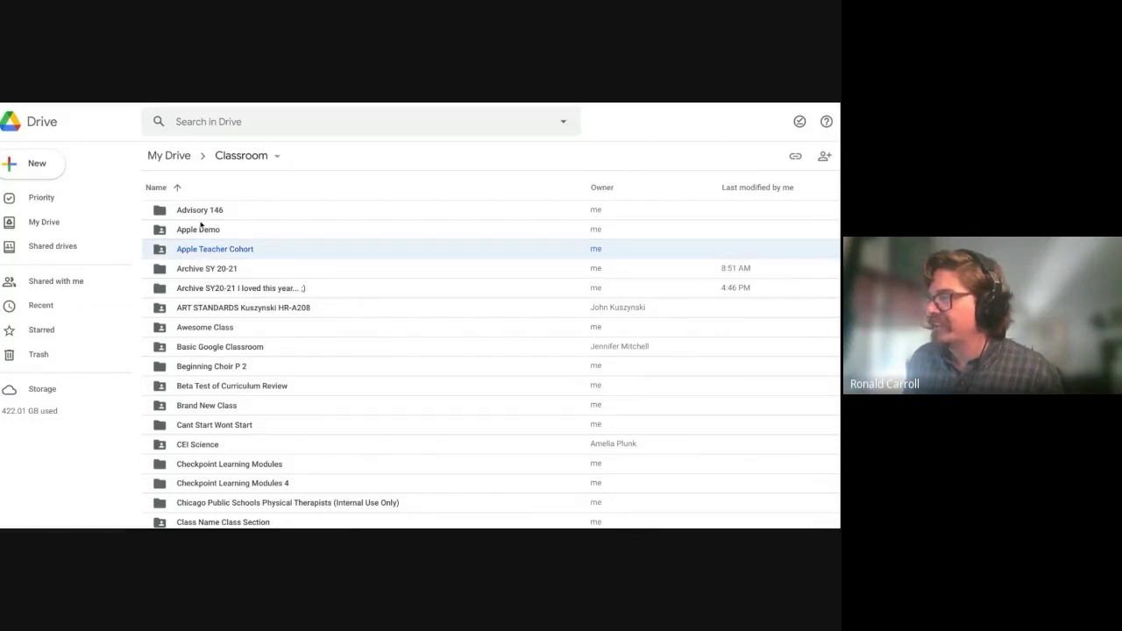
{"action": "left_click", "coordinate": [205, 209], "text": "shift"}
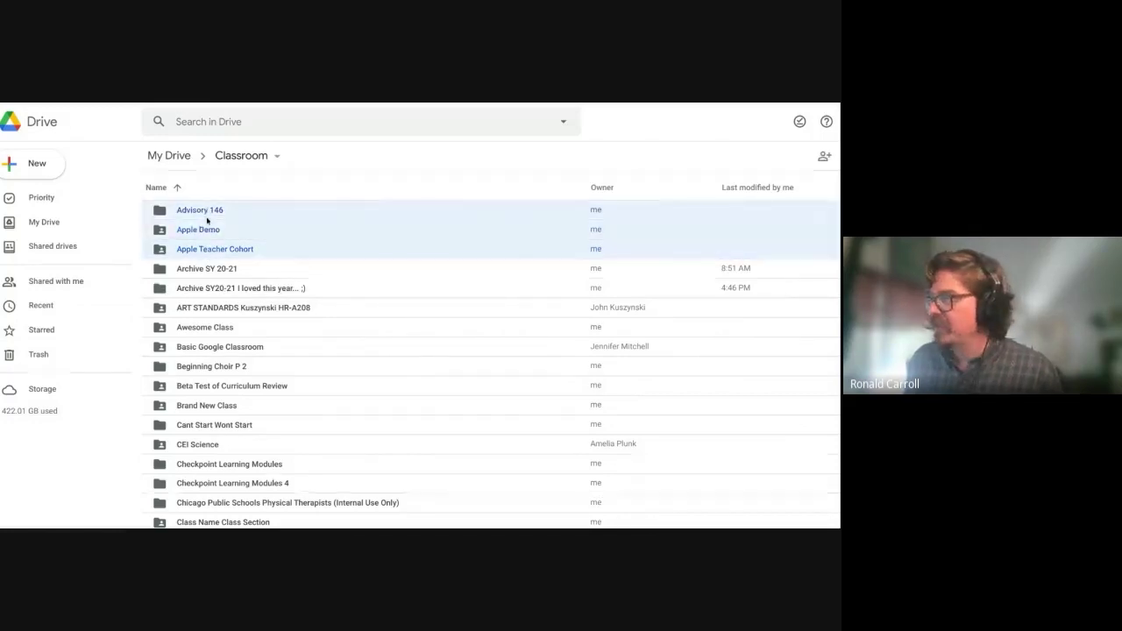
{"action": "left_click_drag", "start_coordinate": [205, 219], "coordinate": [211, 289]}
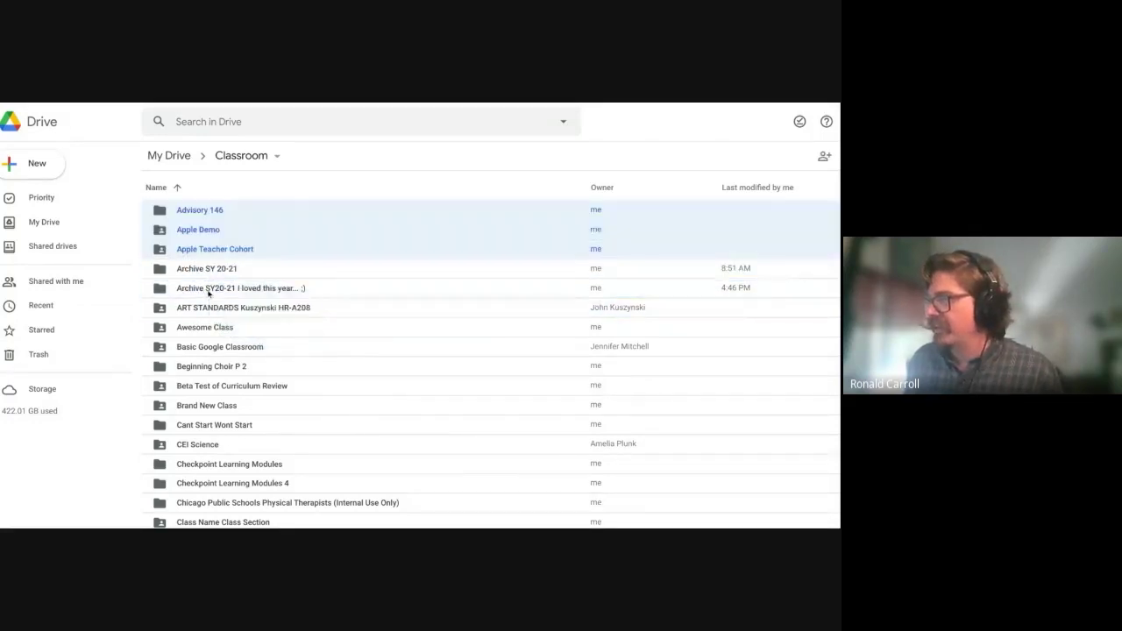
Look through the new archive folder down to Assignment #1 inside Apple Demo, and return to the Classroom folder
{"action": "double_click", "coordinate": [210, 167]}
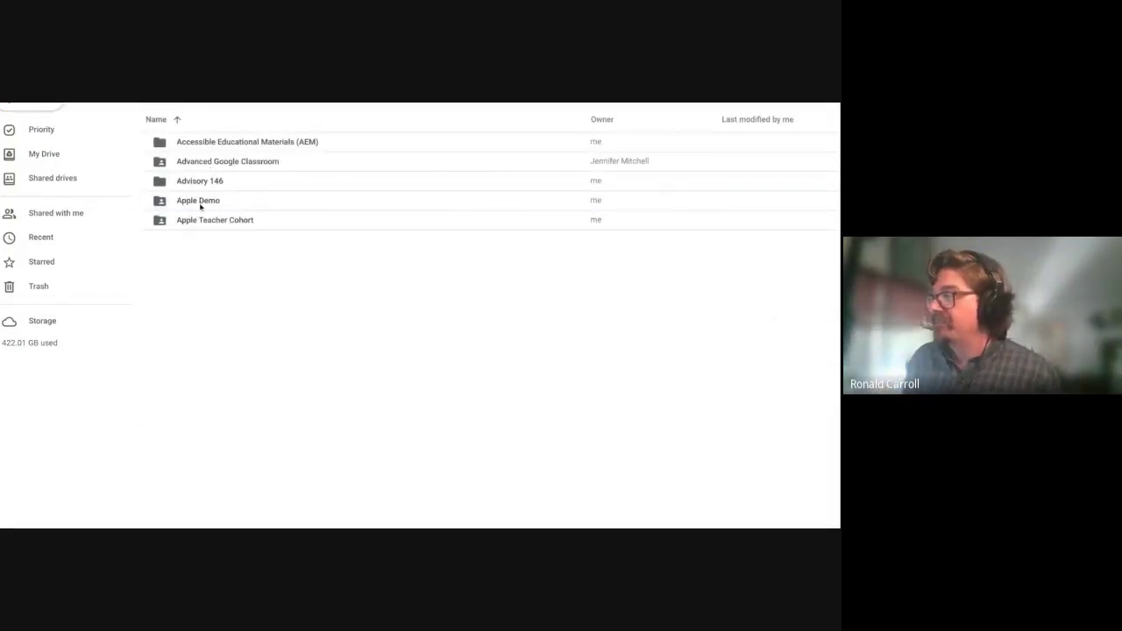
{"action": "left_click", "coordinate": [200, 207]}
{"action": "double_click", "coordinate": [200, 207]}
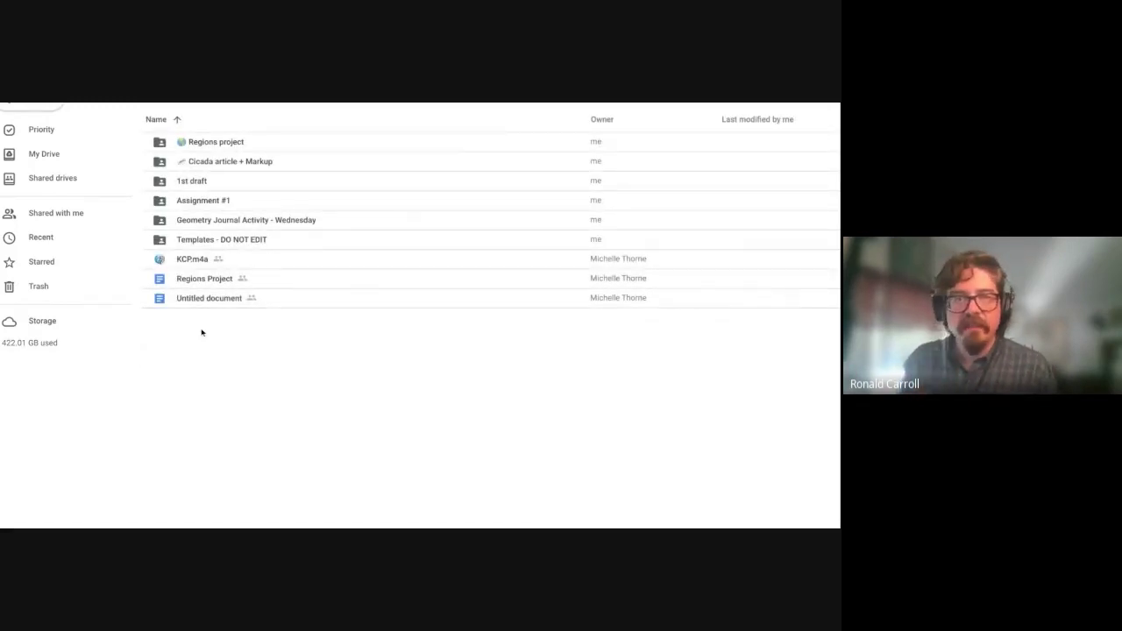
{"action": "double_click", "coordinate": [198, 202]}
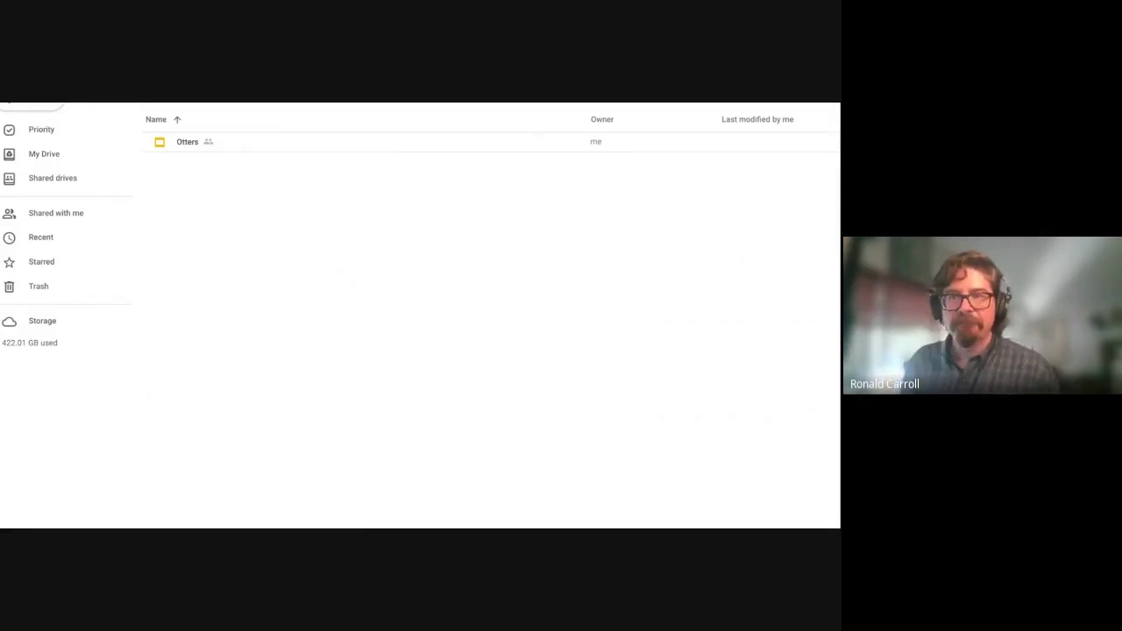
{"action": "left_click", "coordinate": [217, 89]}
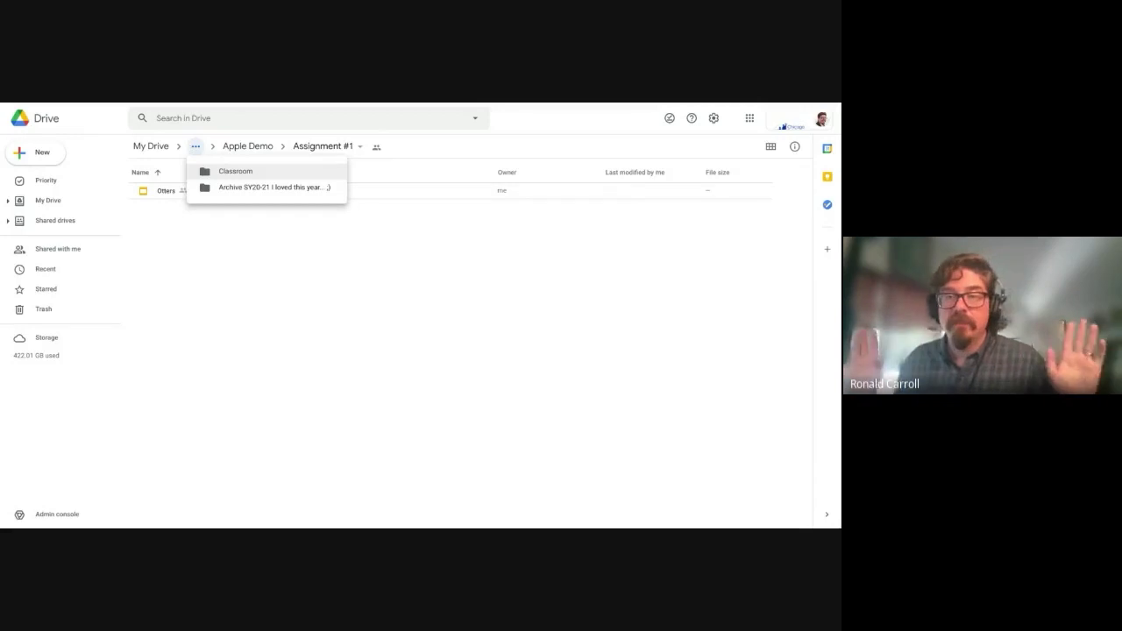
{"action": "left_click", "coordinate": [253, 172]}
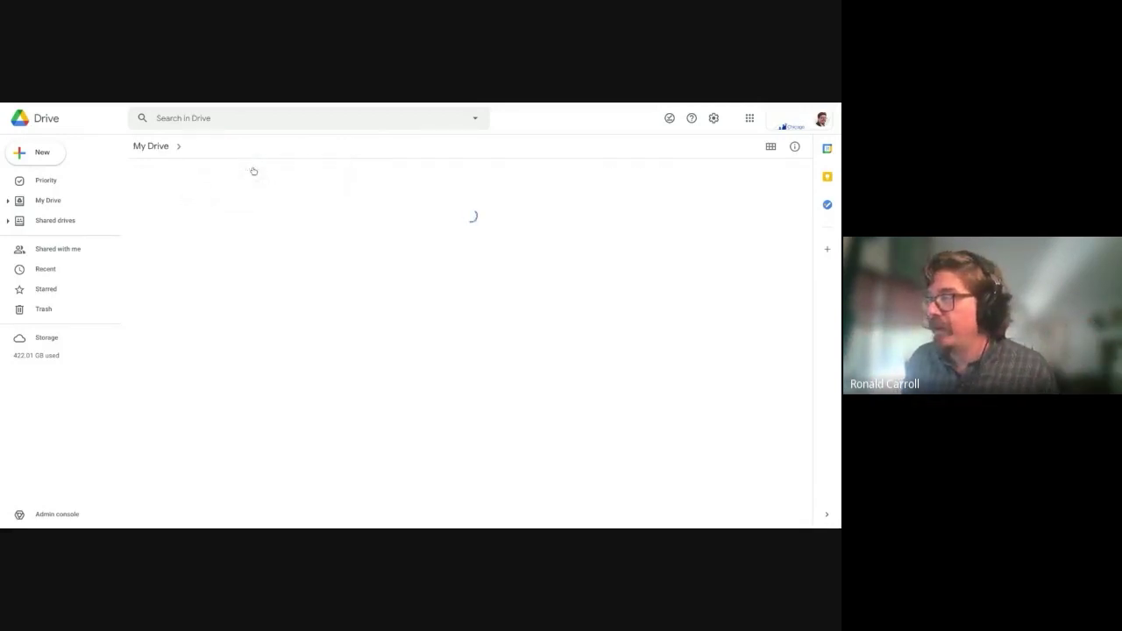
Search Drive for folders only, using the query "type:folder Classroom"
{"action": "left_click", "coordinate": [256, 124]}
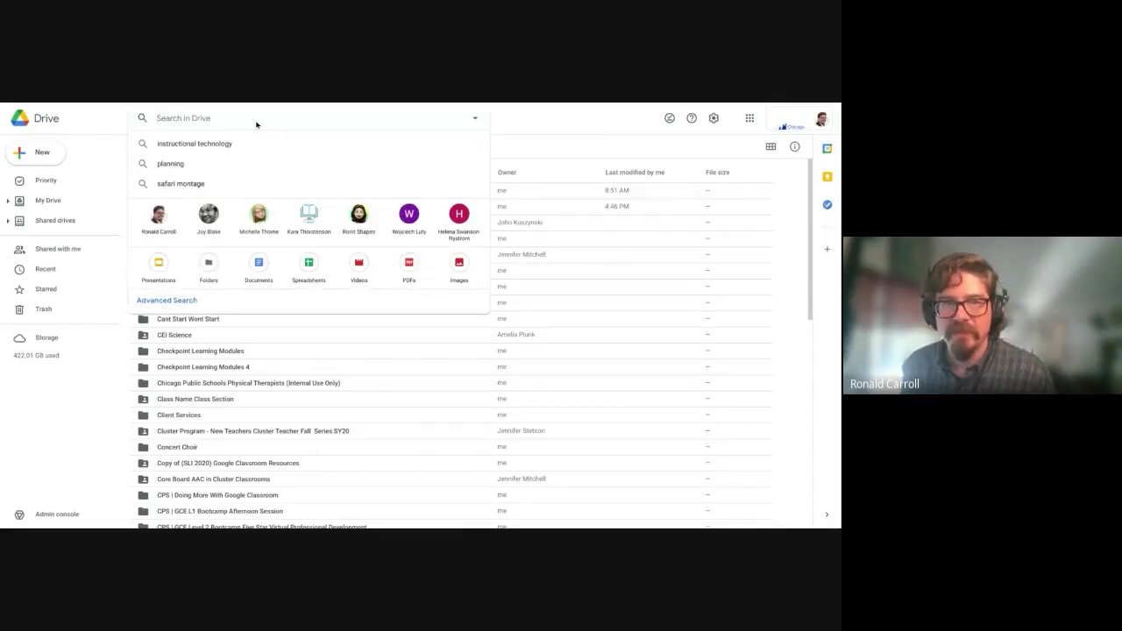
{"action": "left_click", "coordinate": [590, 123]}
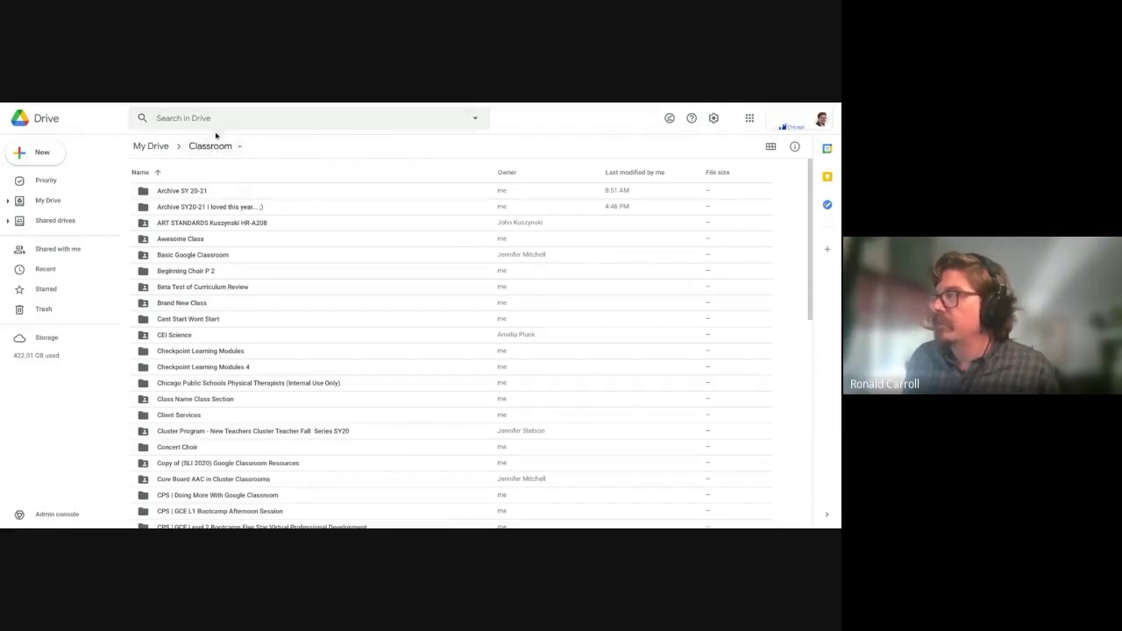
{"action": "left_click", "coordinate": [187, 115]}
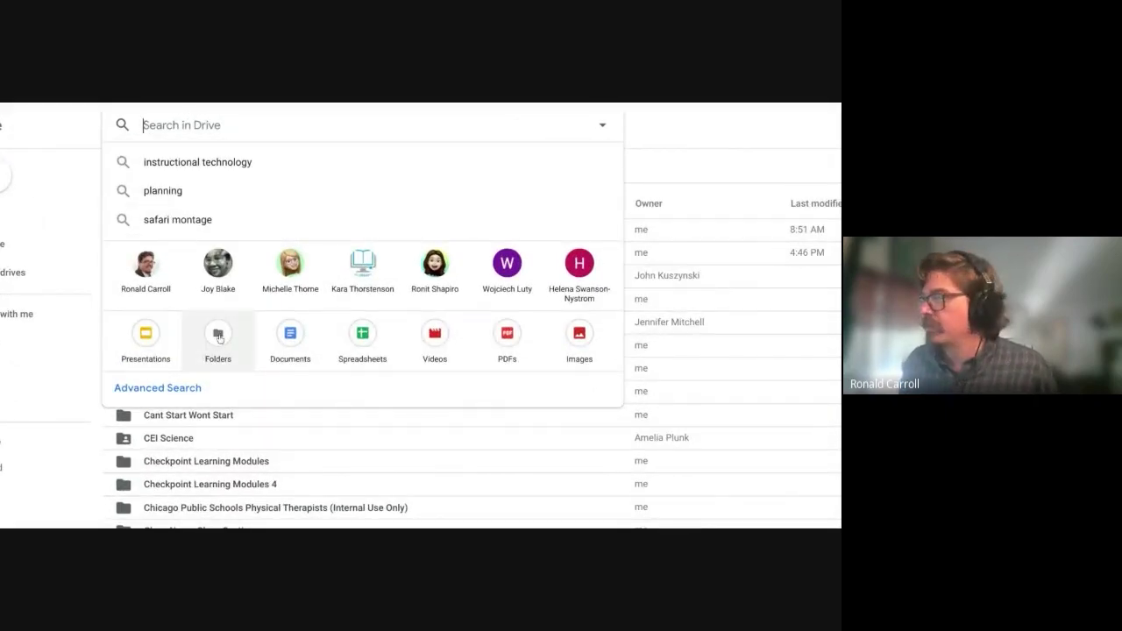
{"action": "left_click", "coordinate": [219, 337]}
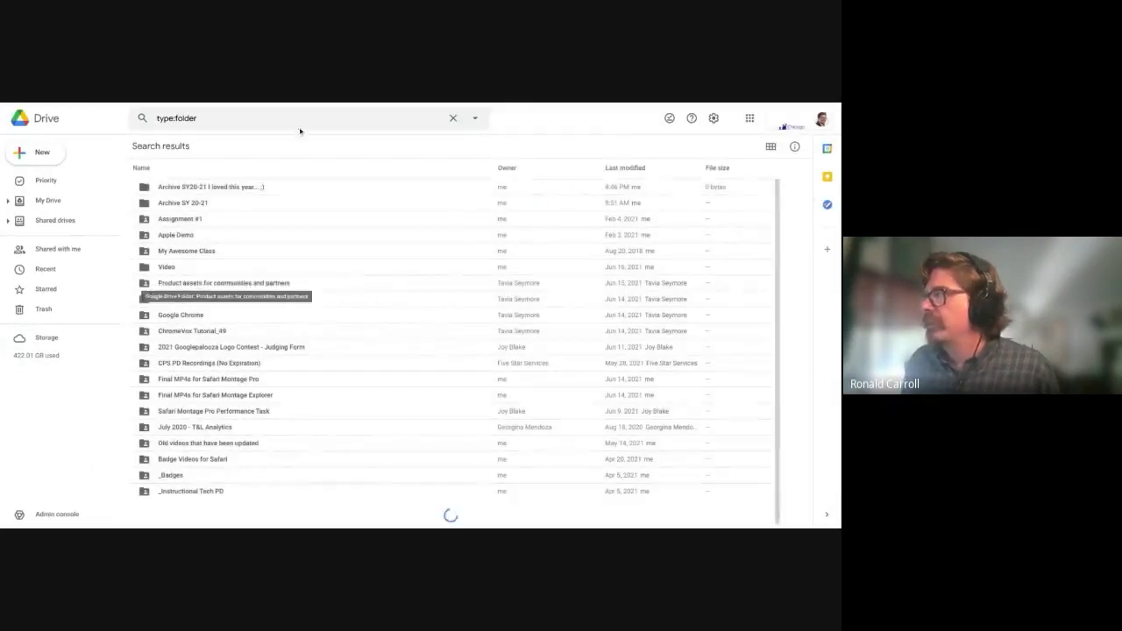
{"action": "left_click", "coordinate": [218, 117]}
{"action": "key", "text": "ctrl+a"}
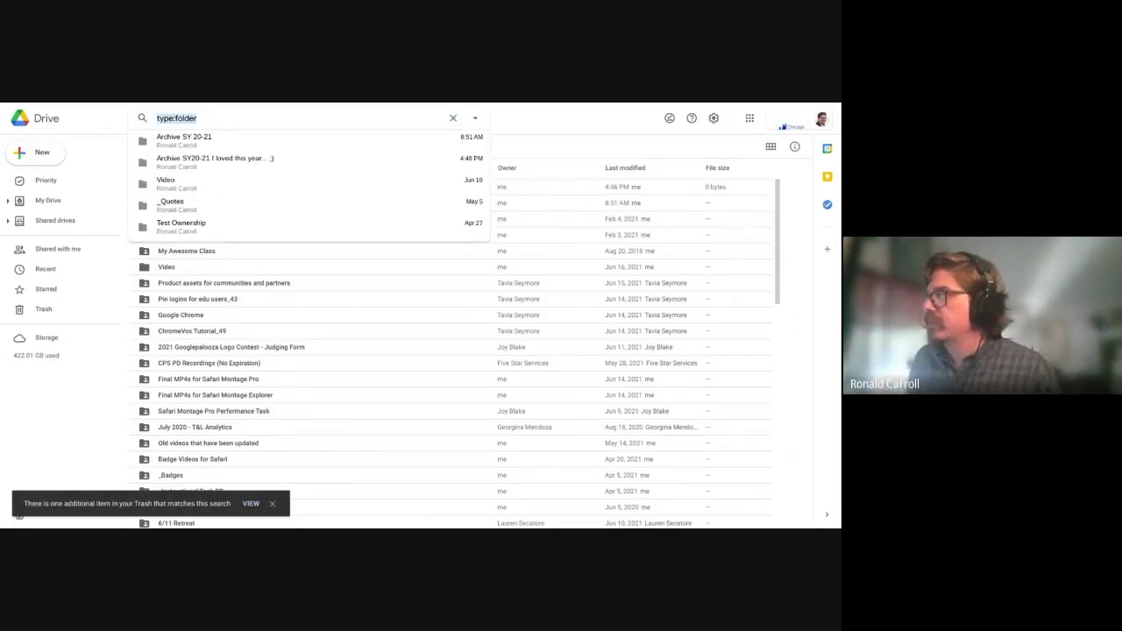
{"action": "key", "text": "Right"}
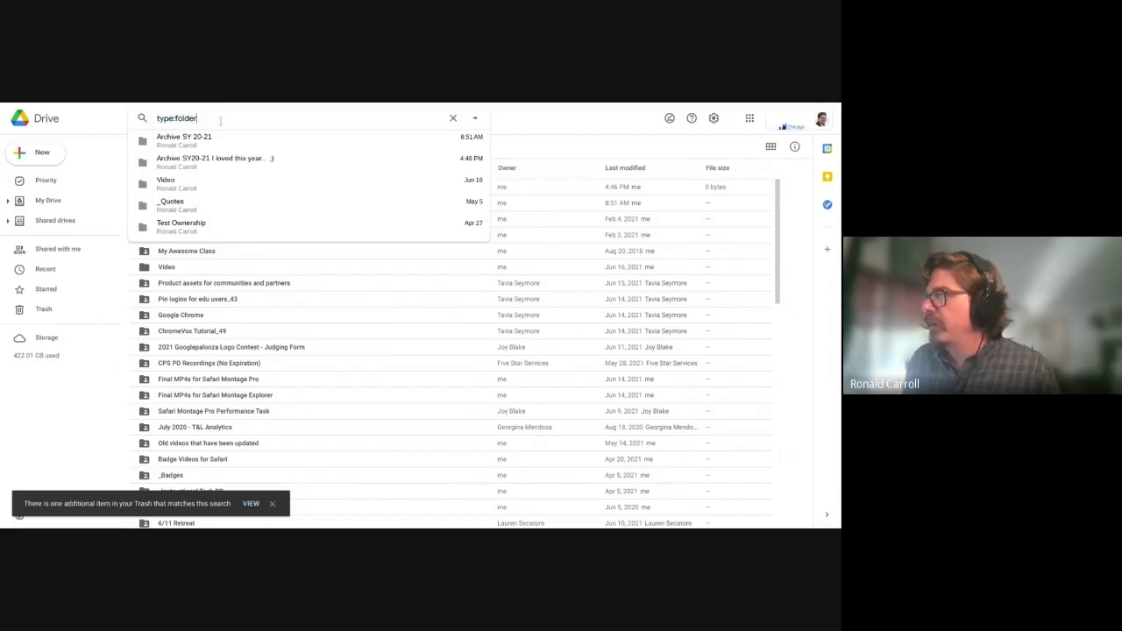
{"action": "type", "text": "Classroom"}
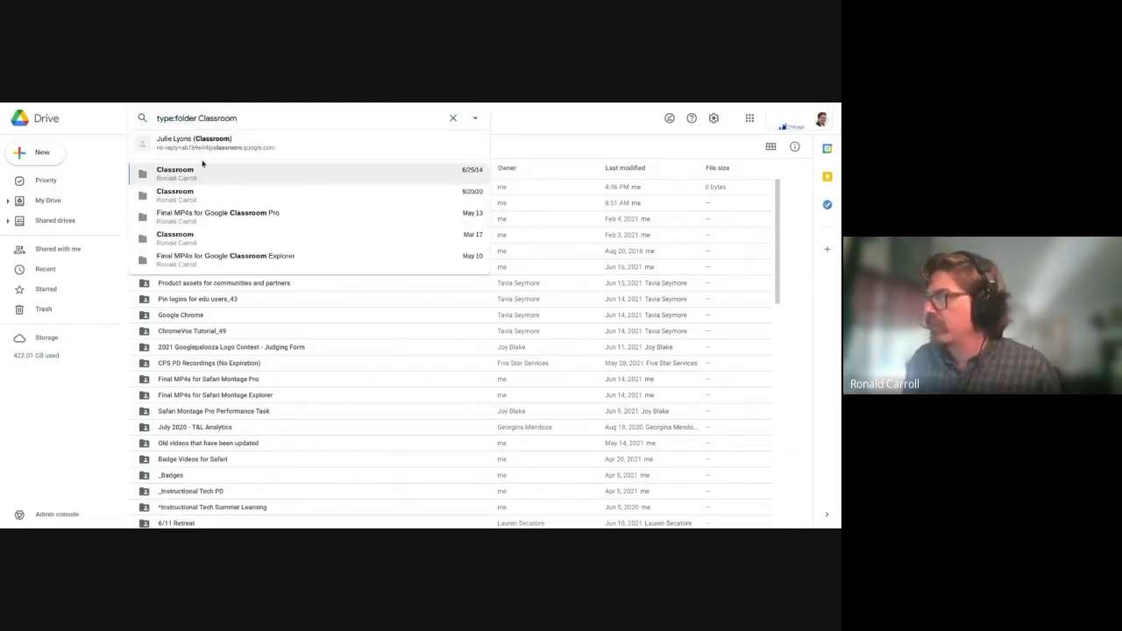
{"action": "key", "text": "Return"}
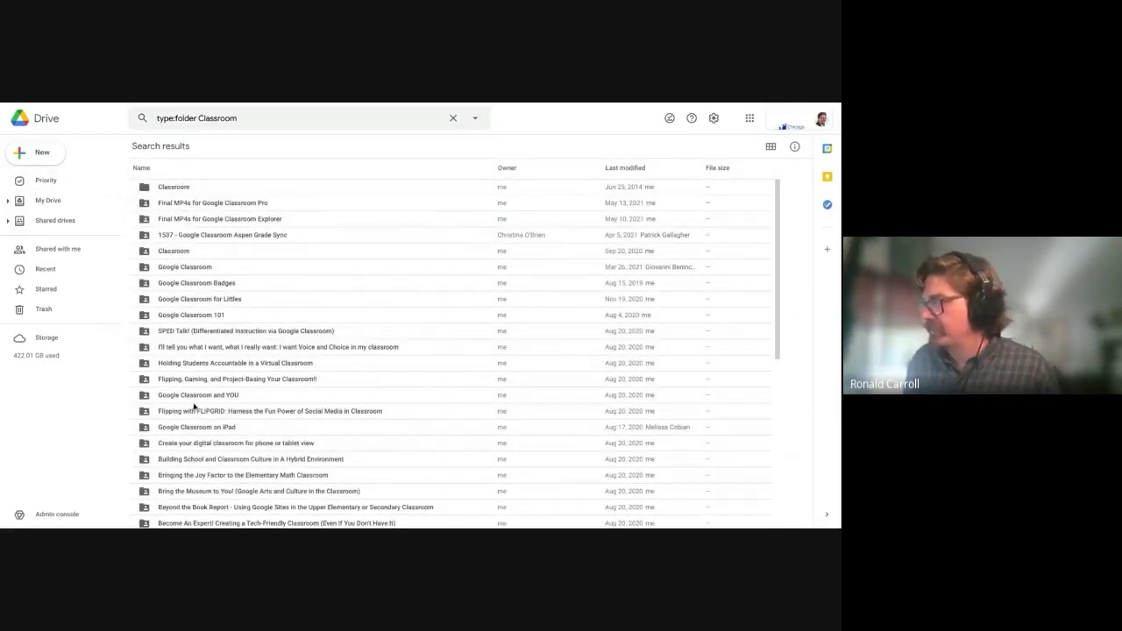
Open the first Classroom folder in the search results and change its color to light green
{"action": "left_click", "coordinate": [178, 187]}
{"action": "double_click", "coordinate": [179, 187]}
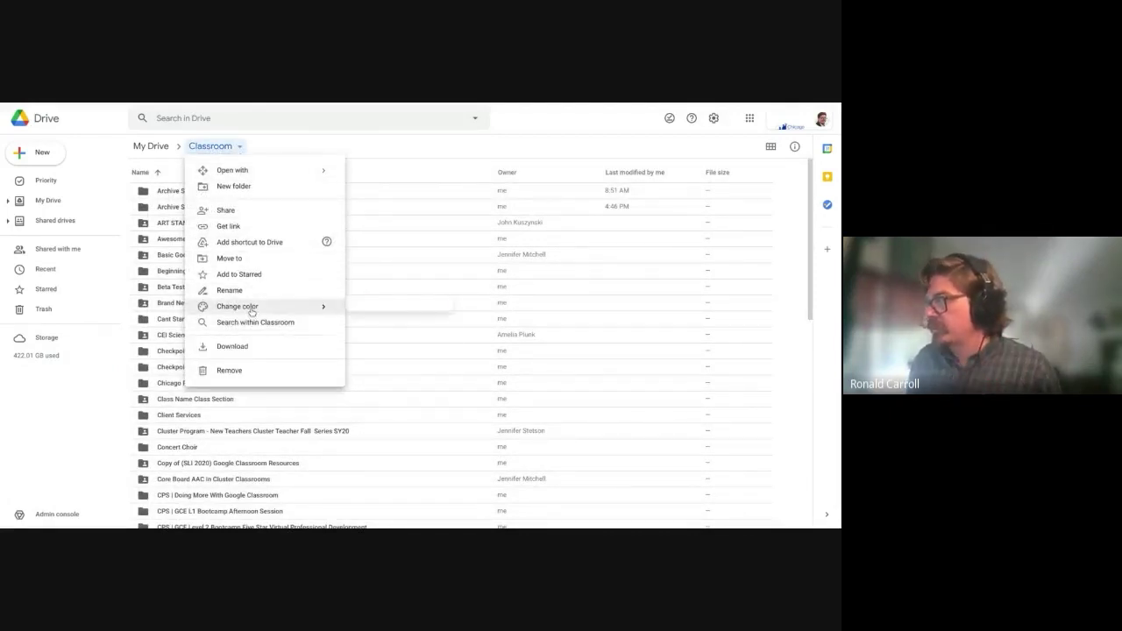
{"action": "mouse_move", "coordinate": [252, 309]}
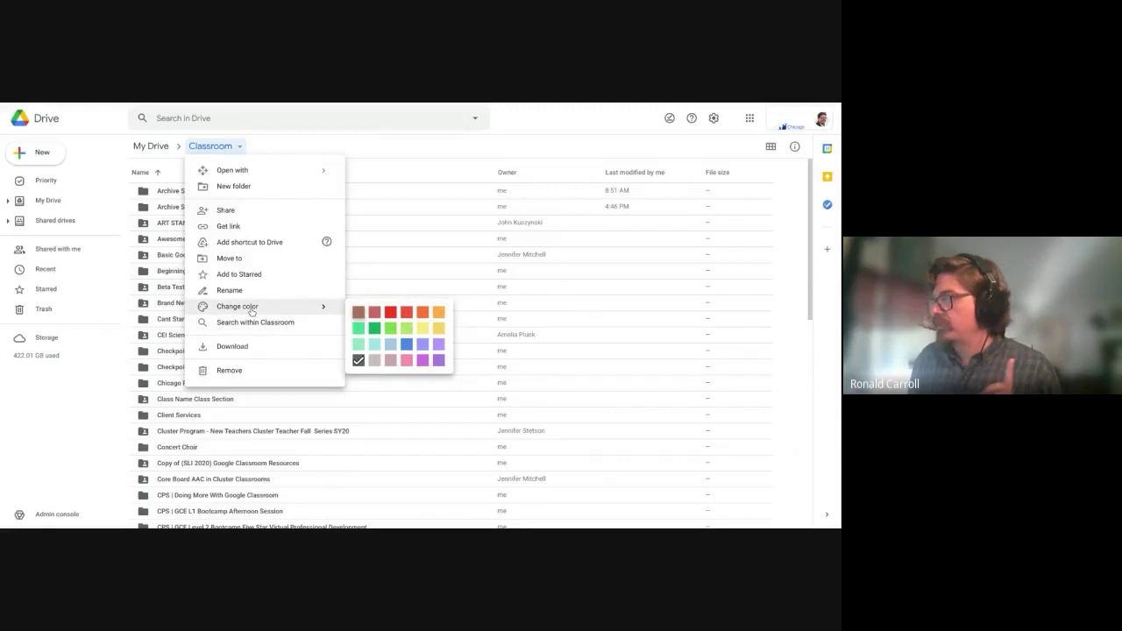
{"action": "left_click", "coordinate": [388, 332]}
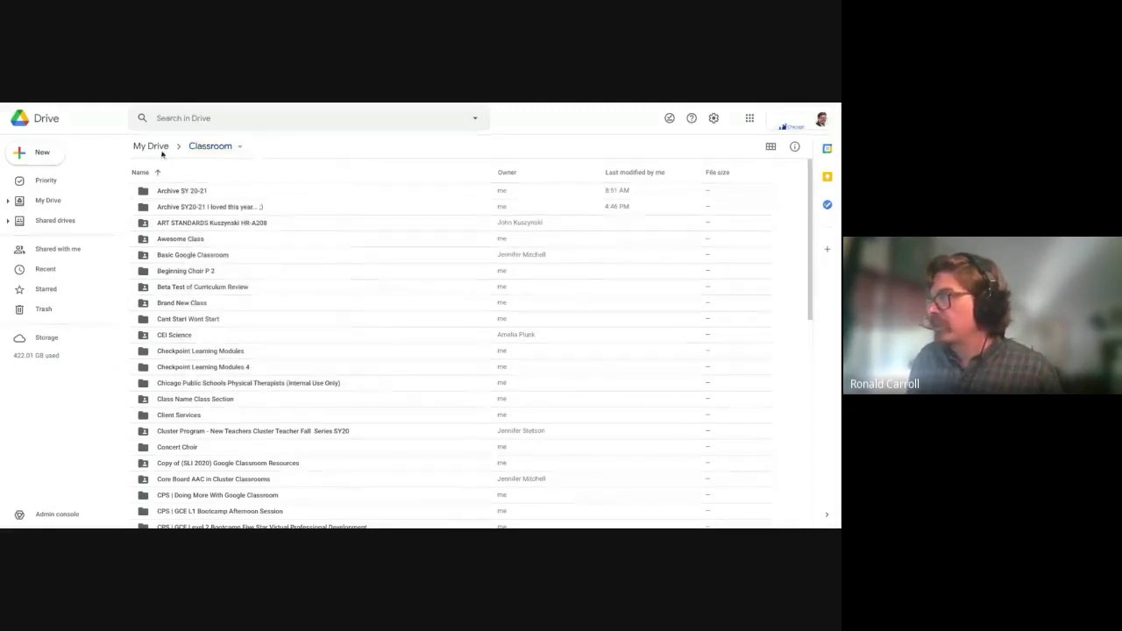
Search Drive for folders only, using the query "type:folder classroom"
{"action": "left_click", "coordinate": [218, 149]}
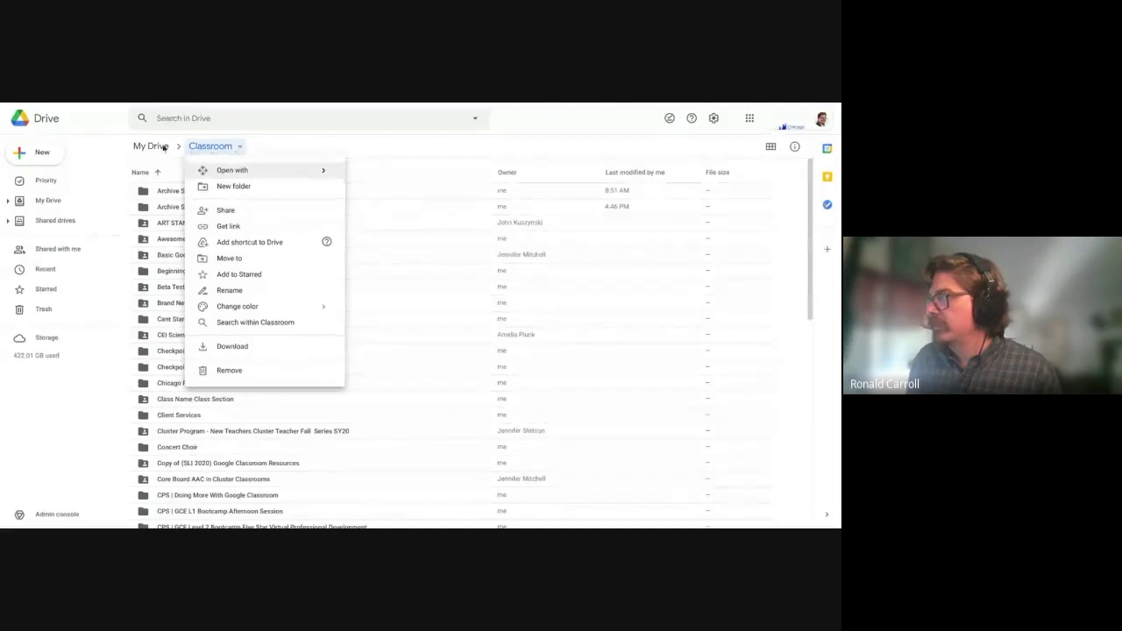
{"action": "left_click", "coordinate": [209, 120]}
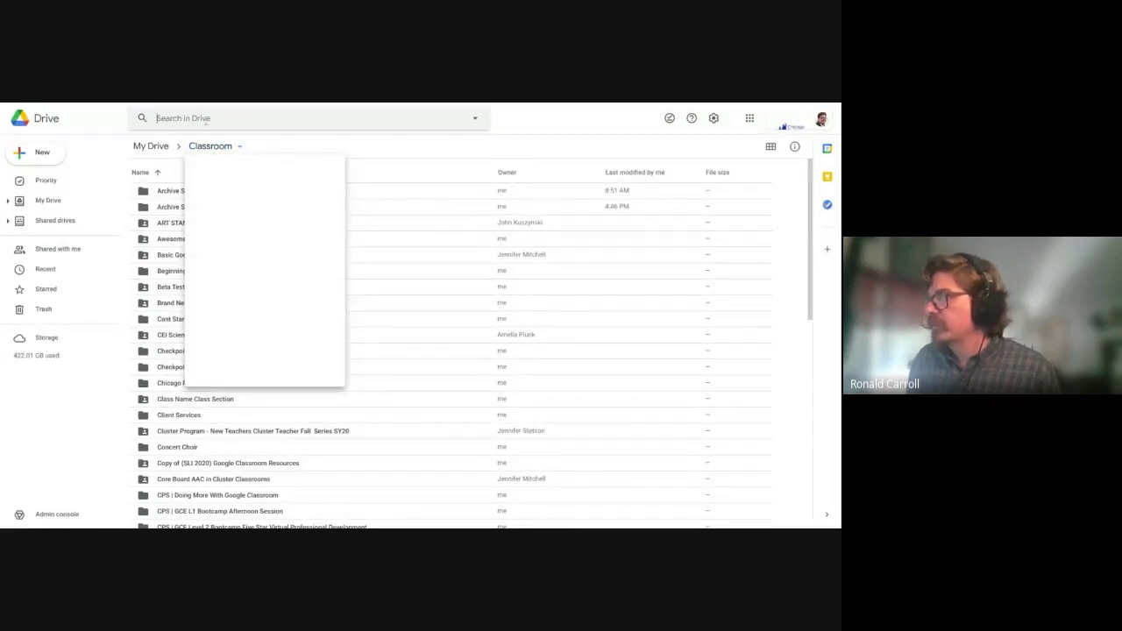
{"action": "type", "text": "type"}
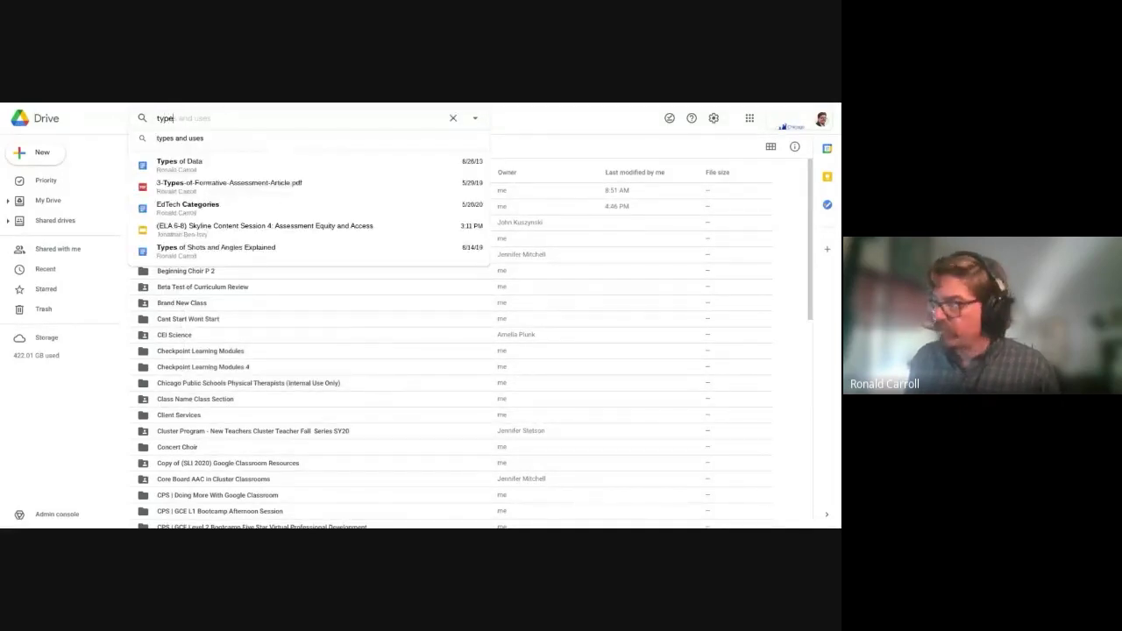
{"action": "type", "text": ":folder "}
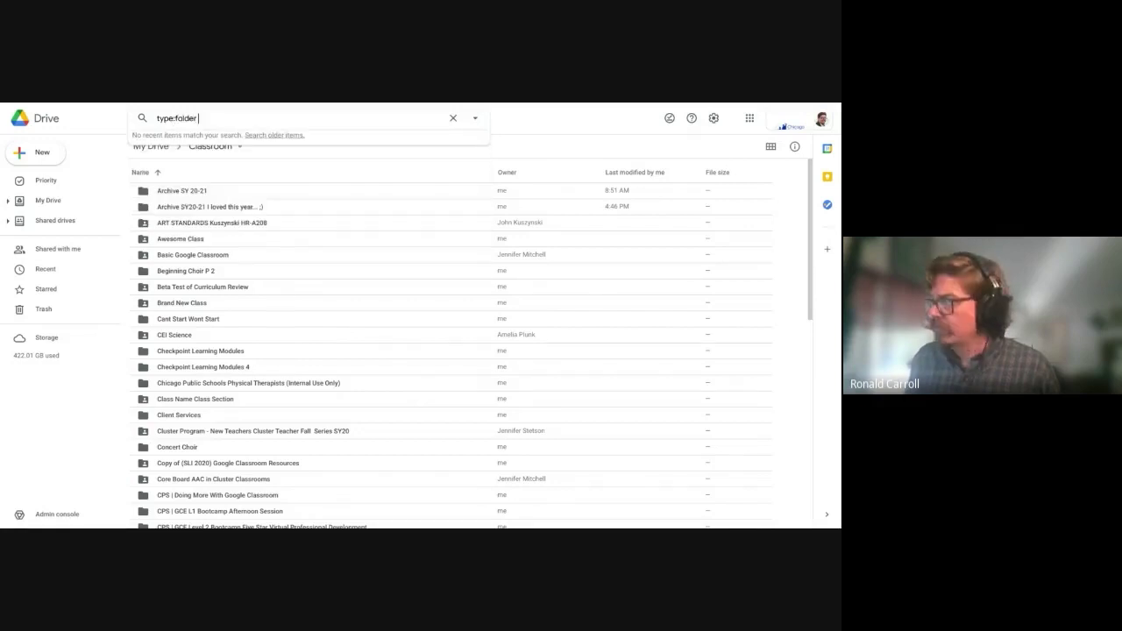
{"action": "type", "text": "classroom"}
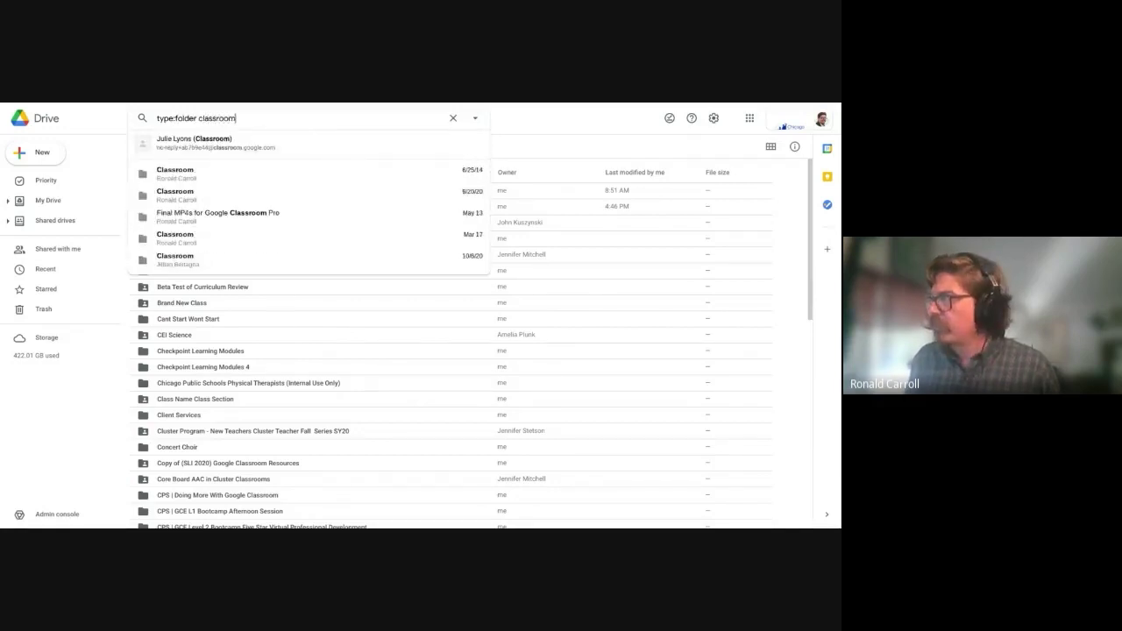
{"action": "key", "text": "Return"}
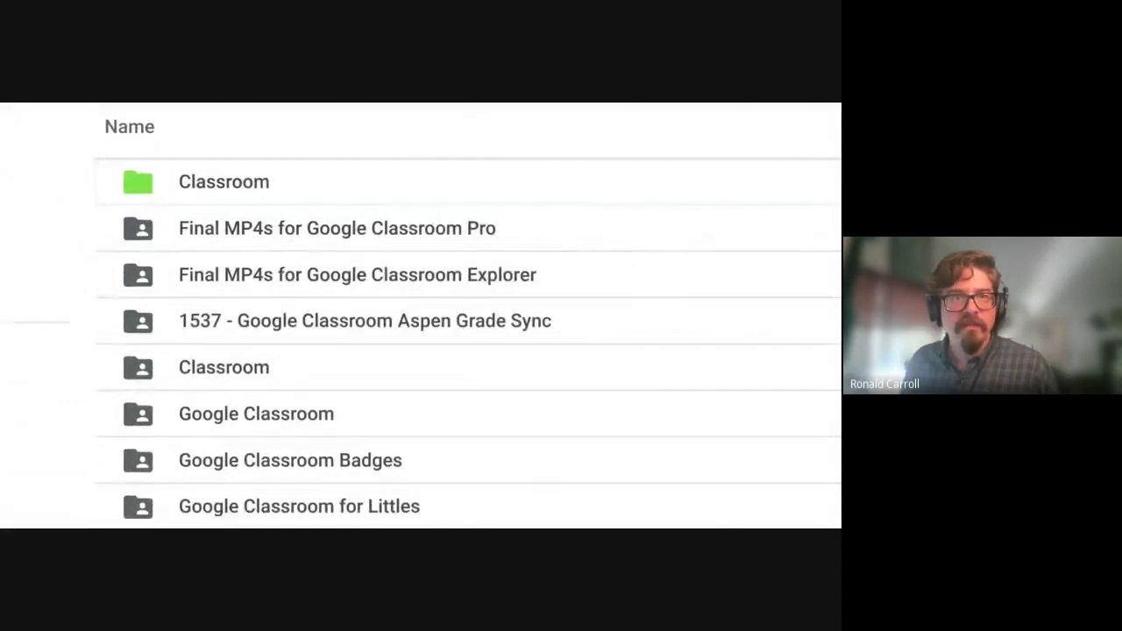
Change the color of the first Classroom folder in the search results to red
{"action": "right_click", "coordinate": [231, 184]}
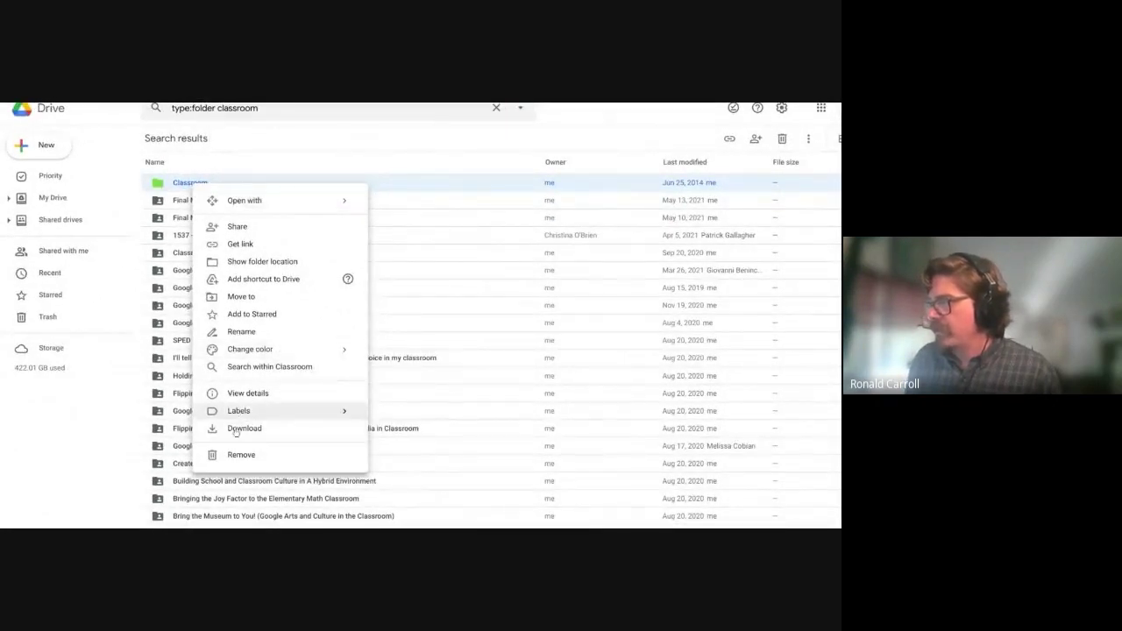
{"action": "mouse_move", "coordinate": [251, 349]}
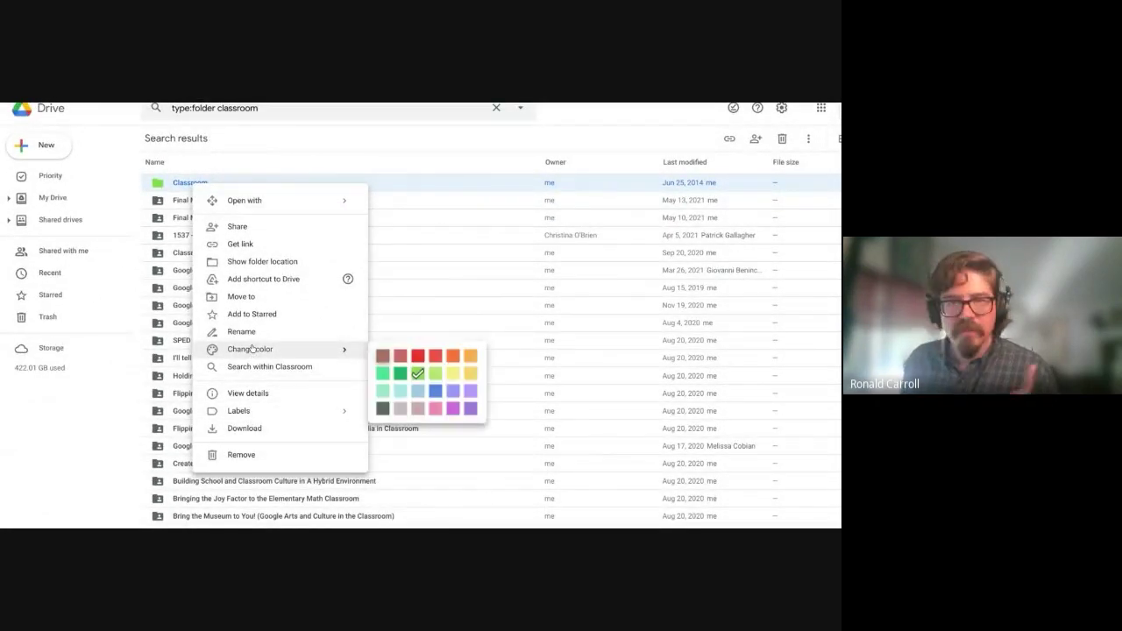
{"action": "left_click", "coordinate": [418, 355]}
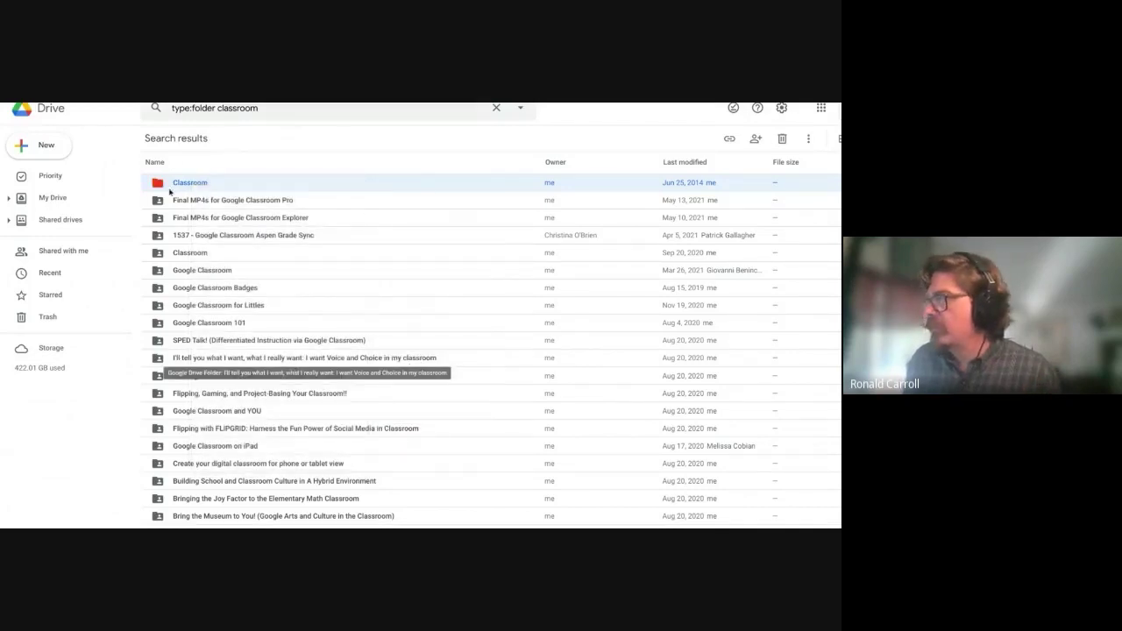
{"action": "right_click", "coordinate": [188, 185]}
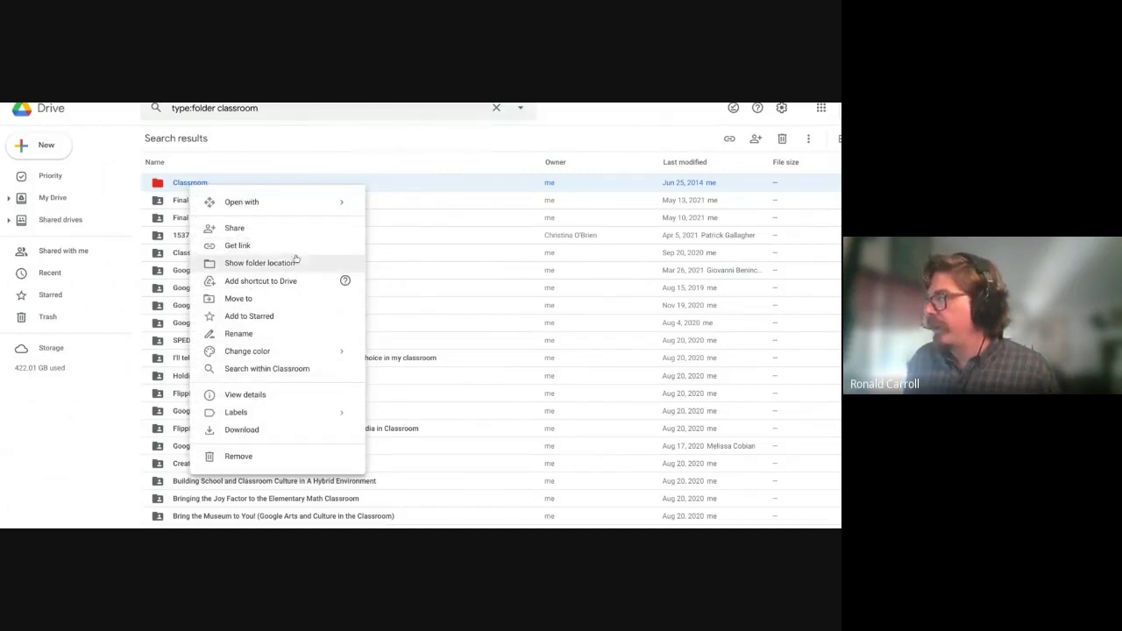
{"action": "left_click", "coordinate": [238, 334]}
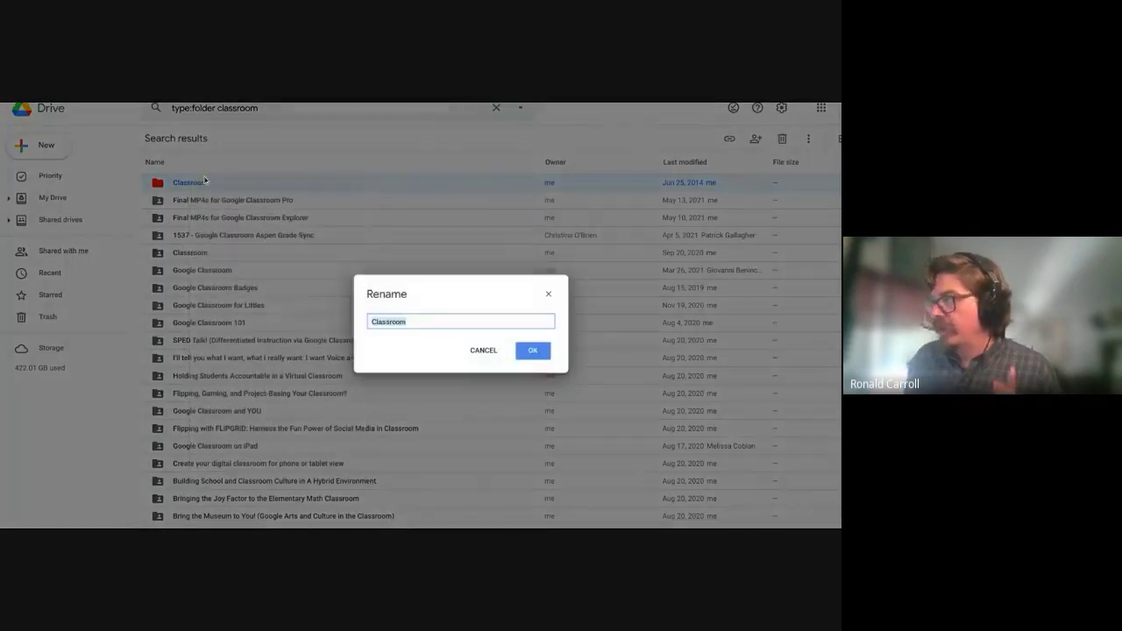
{"action": "left_click", "coordinate": [418, 325]}
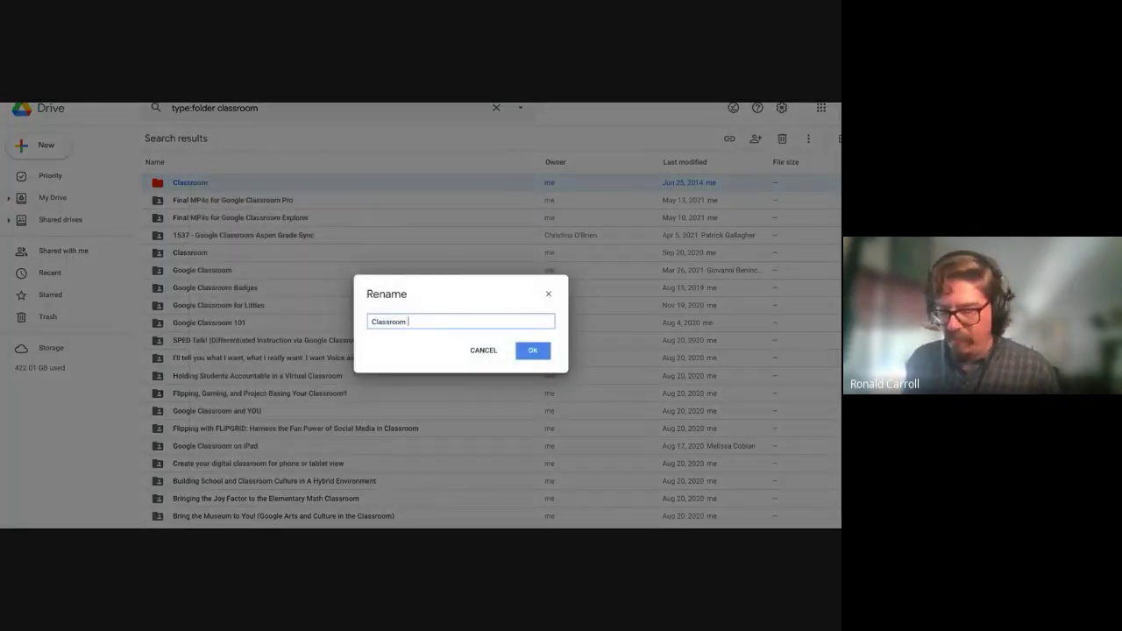
{"action": "type", "text": ";)"}
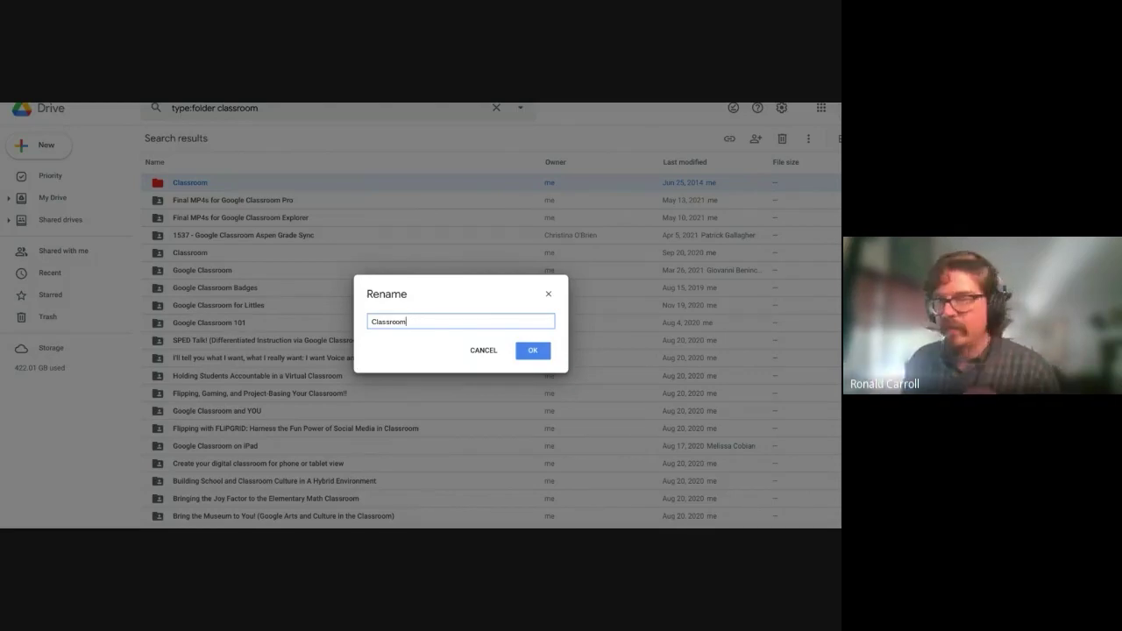
{"action": "left_click", "coordinate": [481, 351]}
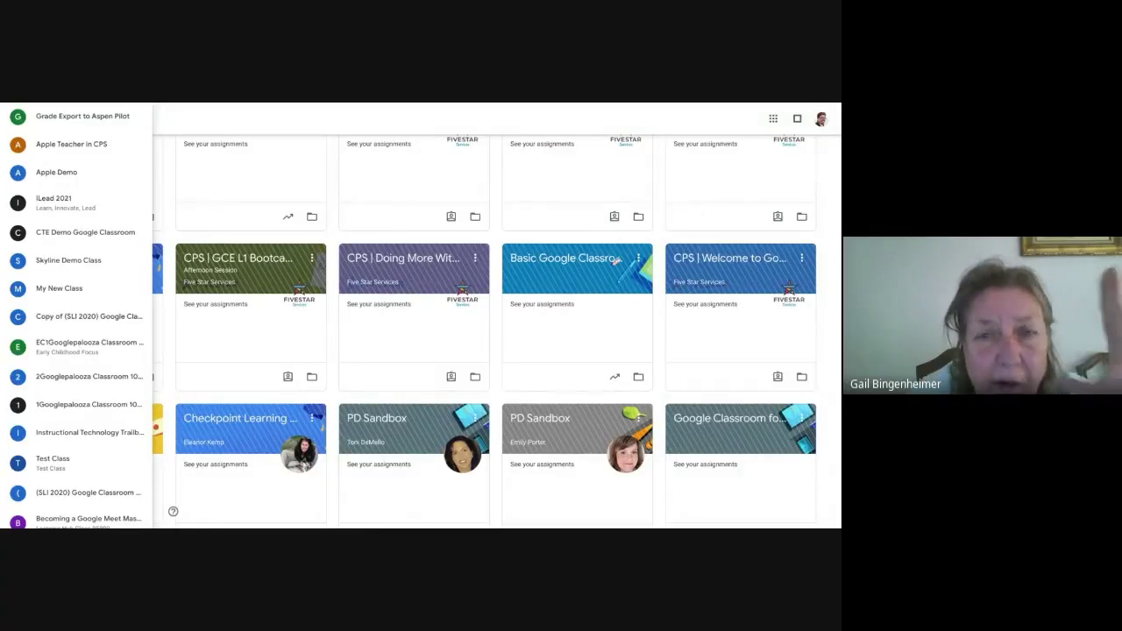
Switch to the Archived classes page in Google Classroom, close the class list and go to the first archived classes
{"action": "key", "text": "alt+Tab"}
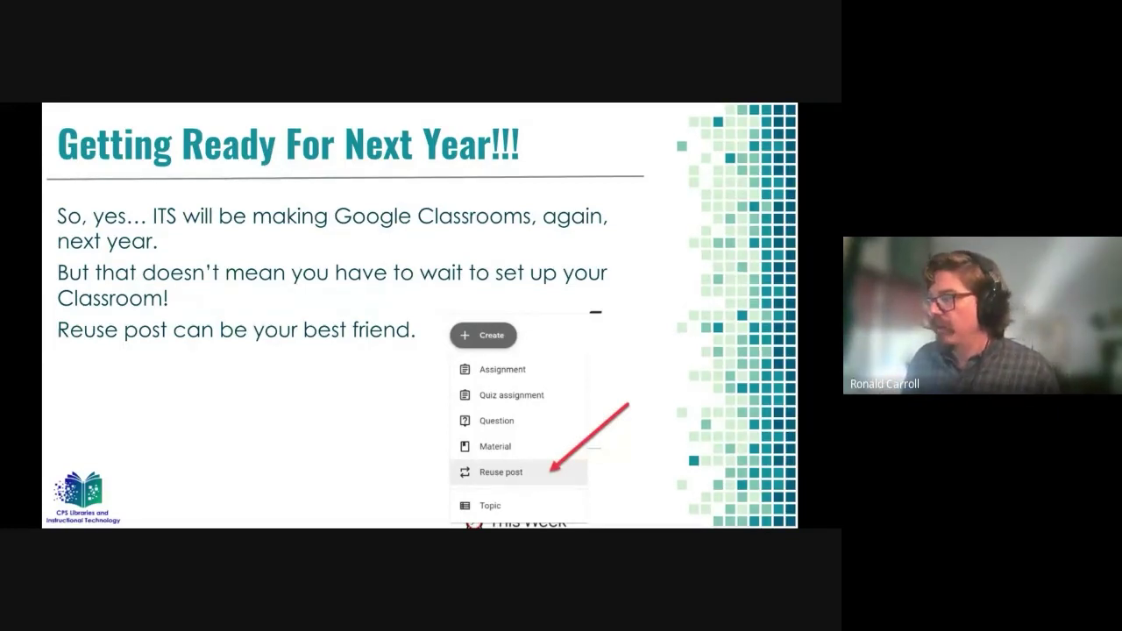
{"action": "key", "text": "alt+Tab"}
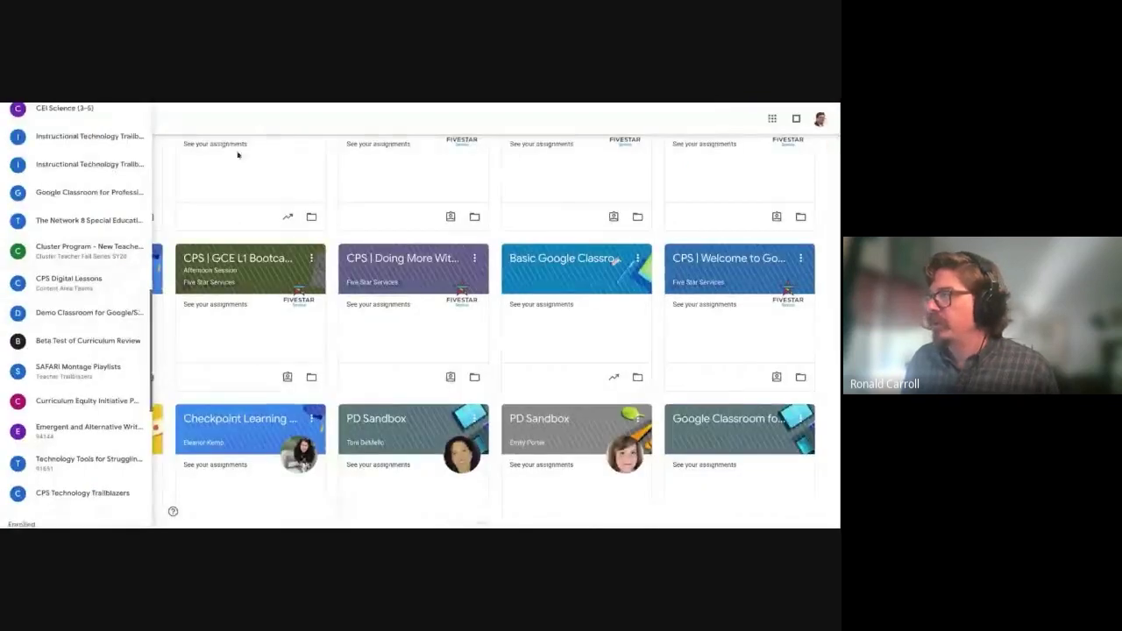
{"action": "left_click", "coordinate": [335, 231]}
{"action": "scroll", "coordinate": [334, 234], "scroll_direction": "up", "scroll_amount": 1}
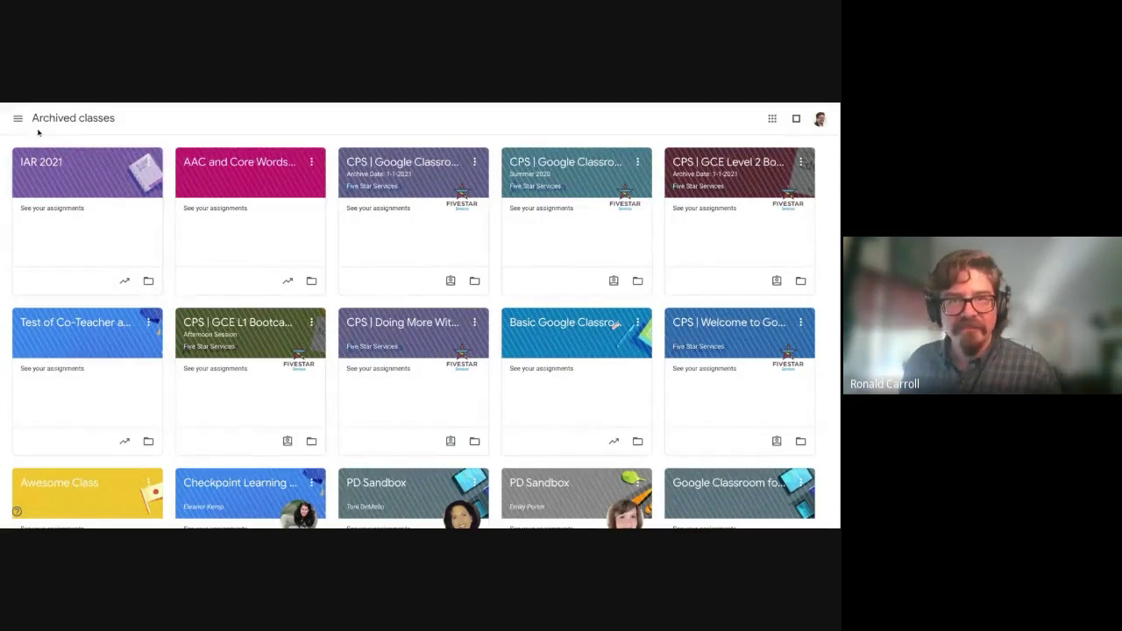
Compare the options available for the archived classes IAR 2021, AAC and Core Words, and Test of Co-Teacher
{"action": "left_click", "coordinate": [150, 163]}
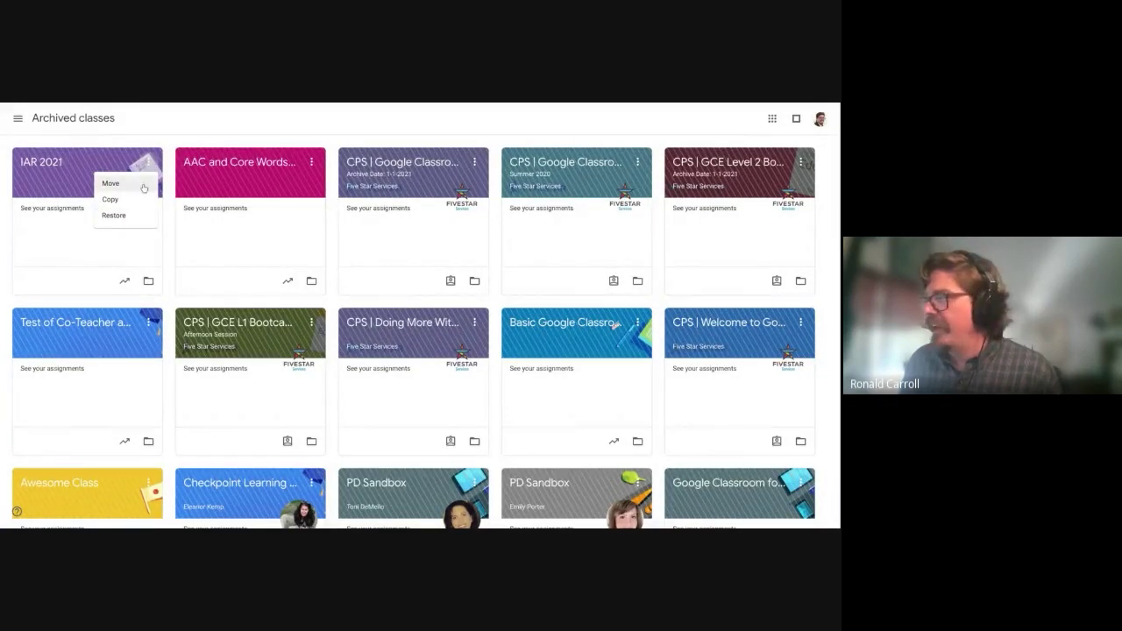
{"action": "left_click", "coordinate": [314, 189]}
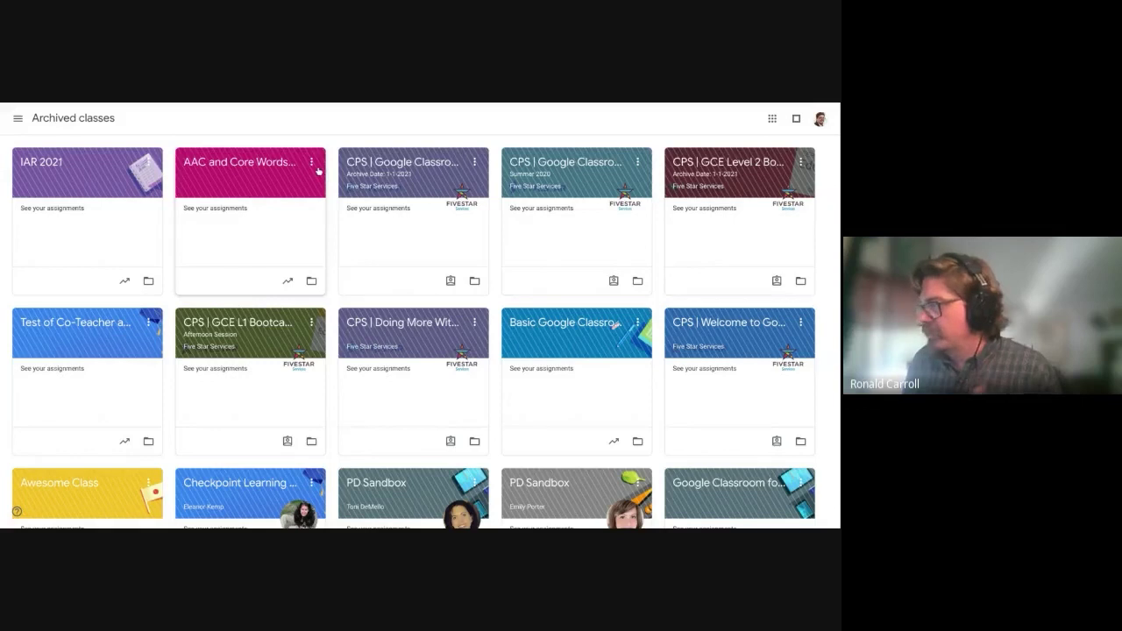
{"action": "left_click", "coordinate": [312, 162]}
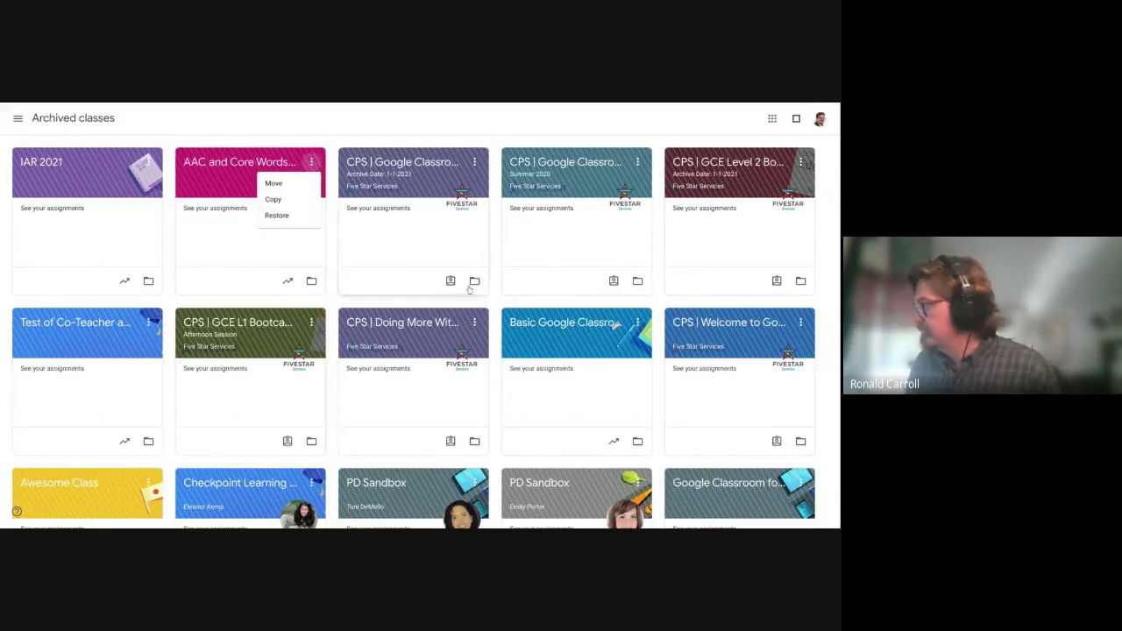
{"action": "scroll", "coordinate": [448, 271], "scroll_direction": "down", "scroll_amount": 1}
{"action": "scroll", "coordinate": [448, 270], "scroll_direction": "down", "scroll_amount": 2}
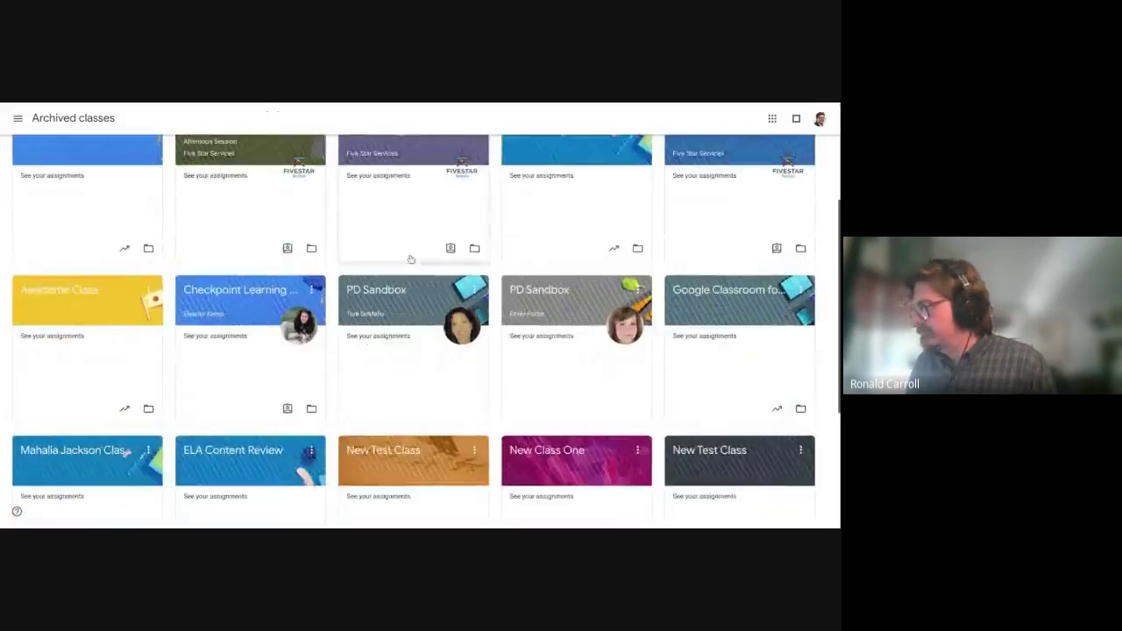
{"action": "scroll", "coordinate": [228, 237], "scroll_direction": "up", "scroll_amount": 1}
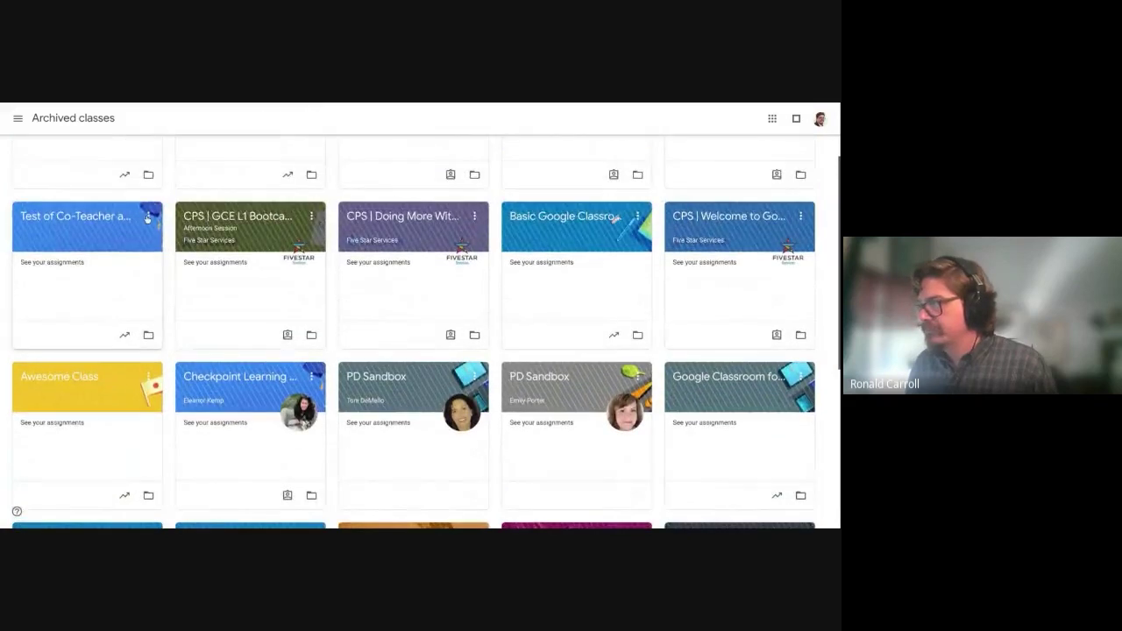
{"action": "left_click", "coordinate": [150, 217]}
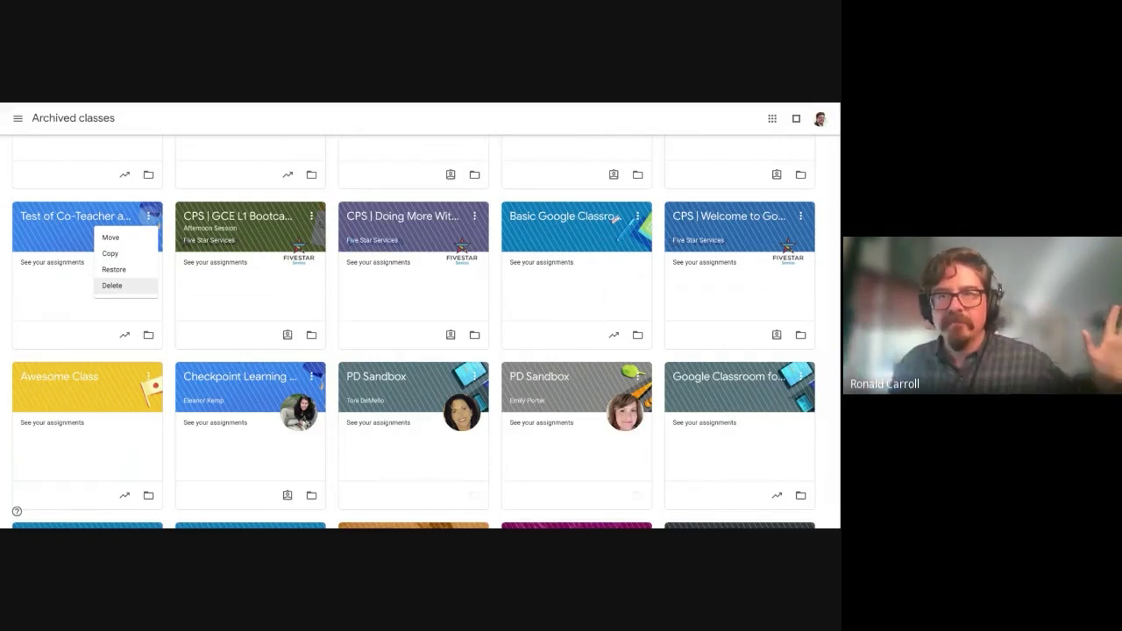
Advance the slide presentation to the "Additional Summer Tech Series" slide and return to Google Classroom
{"action": "key", "text": "alt+Tab"}
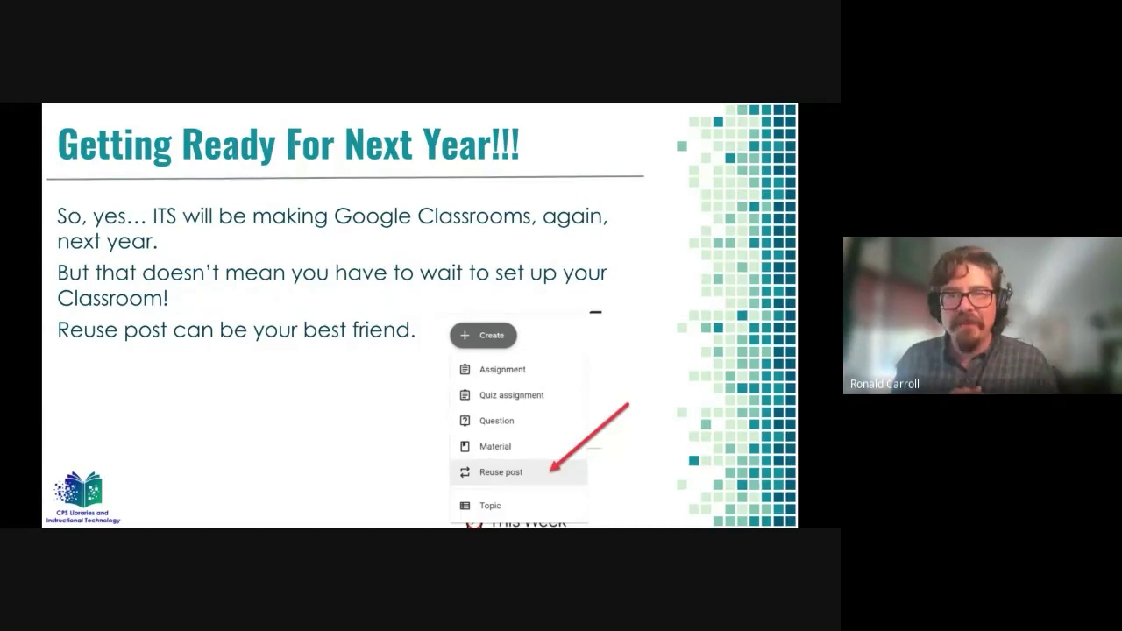
{"action": "key", "text": "Right"}
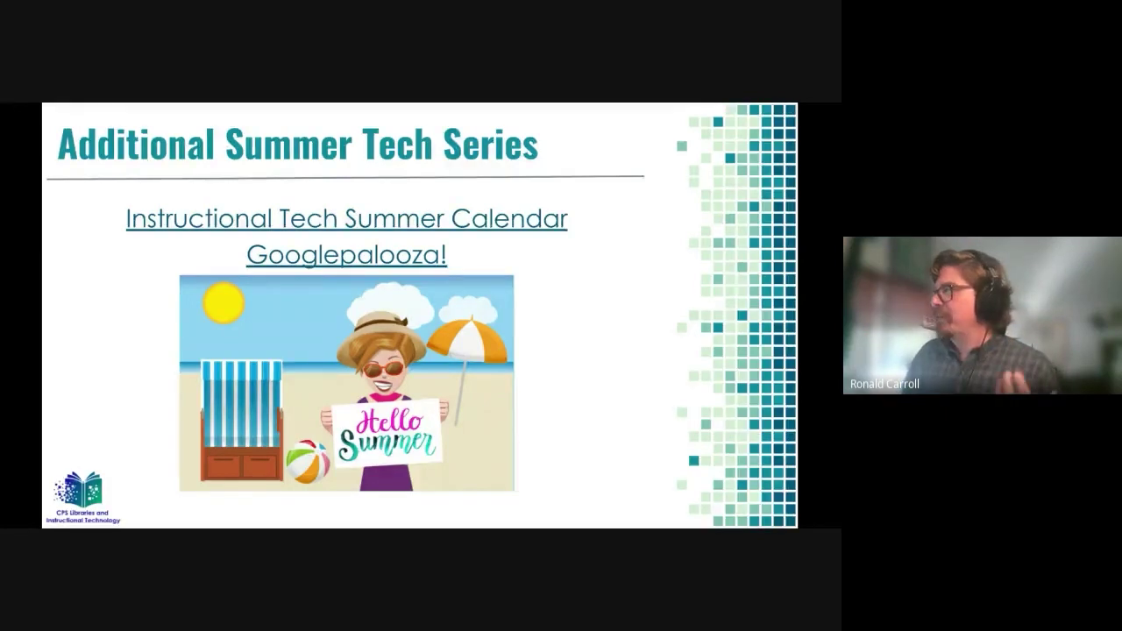
{"action": "key", "text": "alt+Tab"}
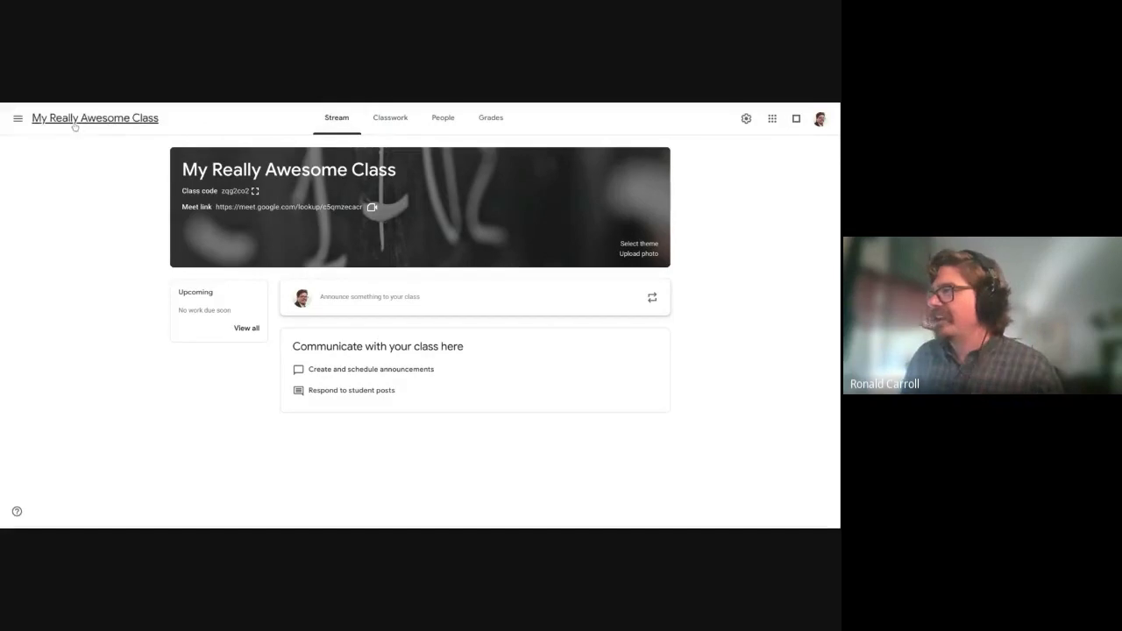
Archive My Really Awesome Class from the overview of all classes
{"action": "left_click", "coordinate": [17, 119]}
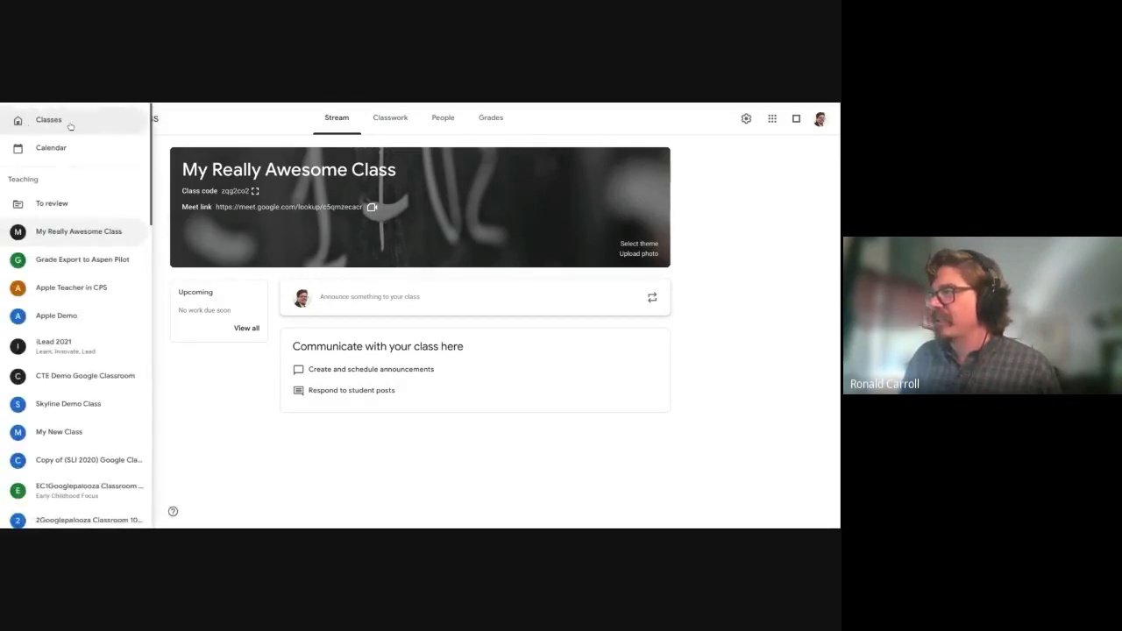
{"action": "left_click", "coordinate": [71, 126]}
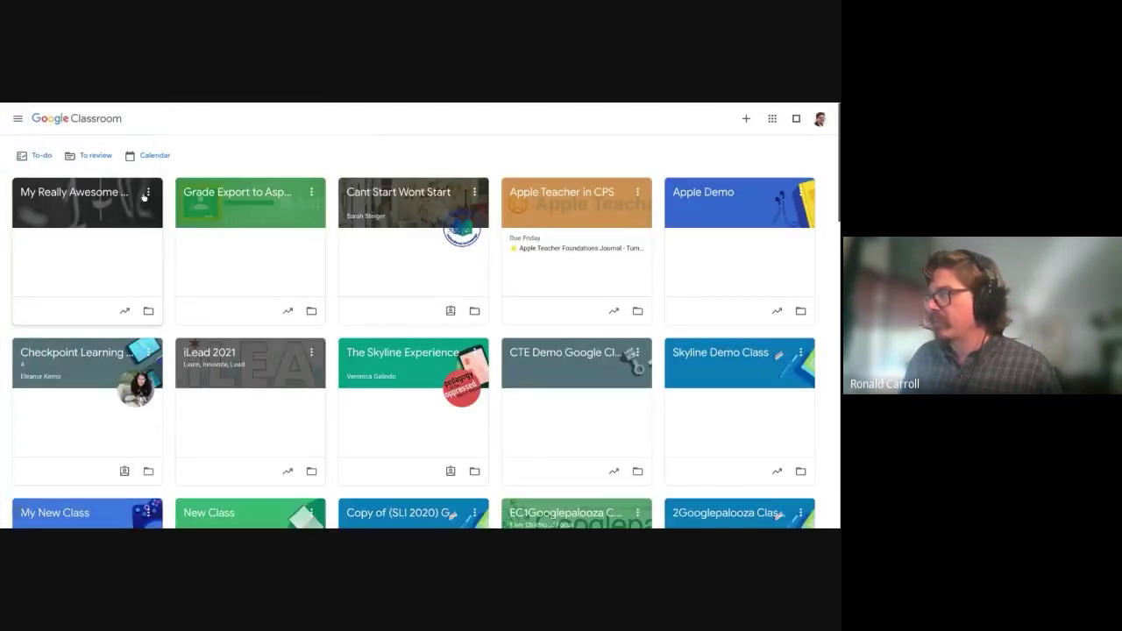
{"action": "left_click", "coordinate": [148, 192]}
{"action": "left_click", "coordinate": [119, 279]}
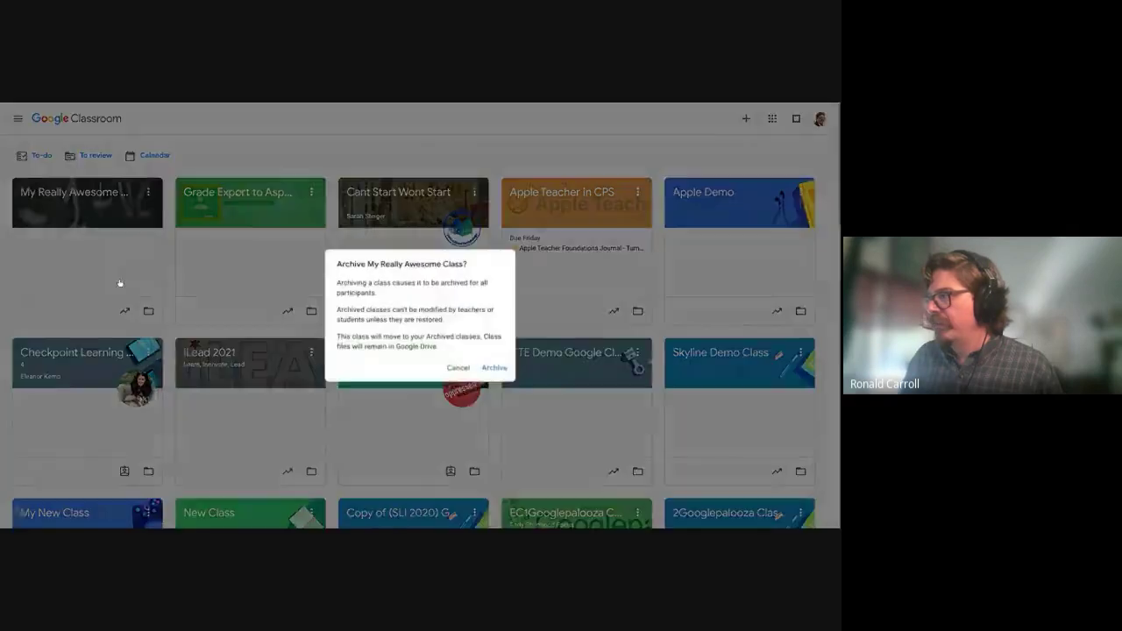
{"action": "left_click", "coordinate": [492, 372]}
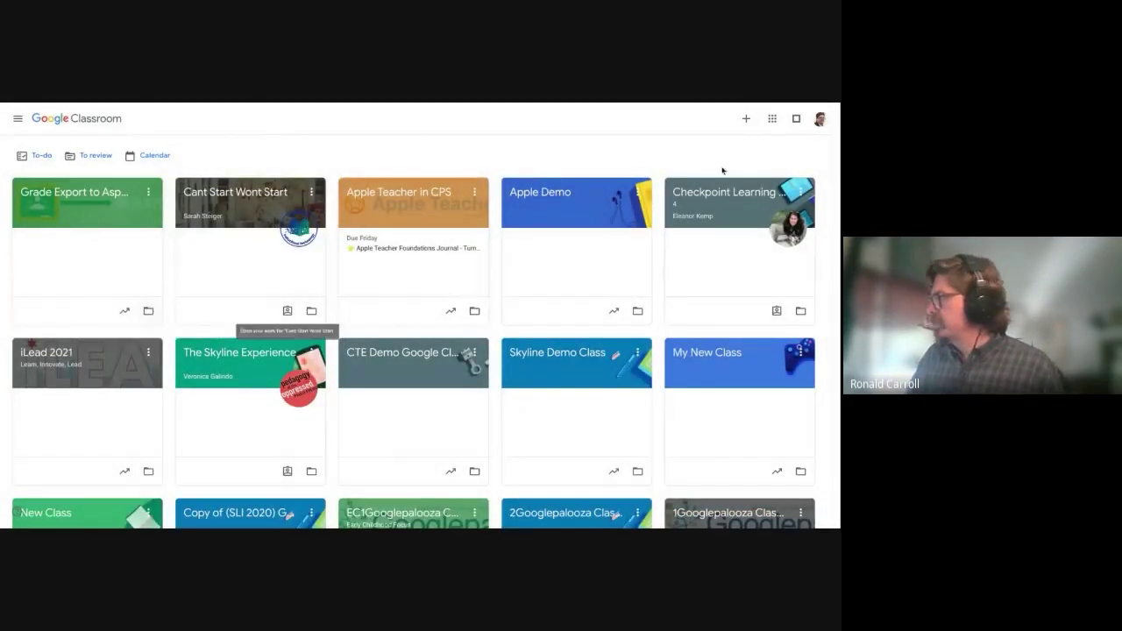
Open the classwork of My New Class and start reusing a post from another class
{"action": "left_click", "coordinate": [691, 354]}
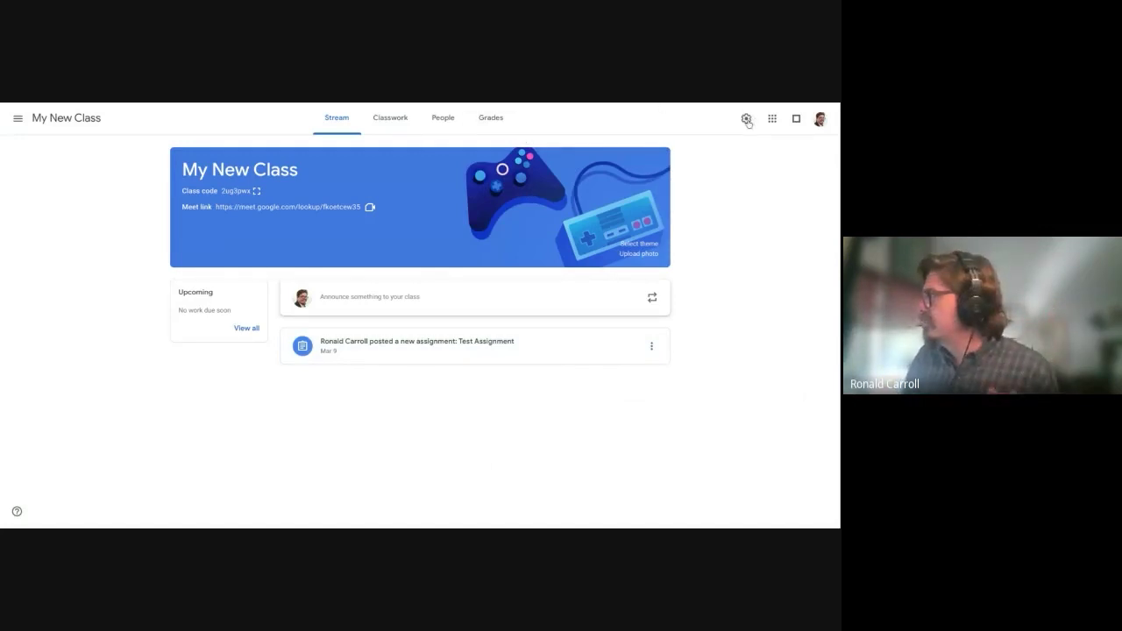
{"action": "left_click", "coordinate": [393, 123]}
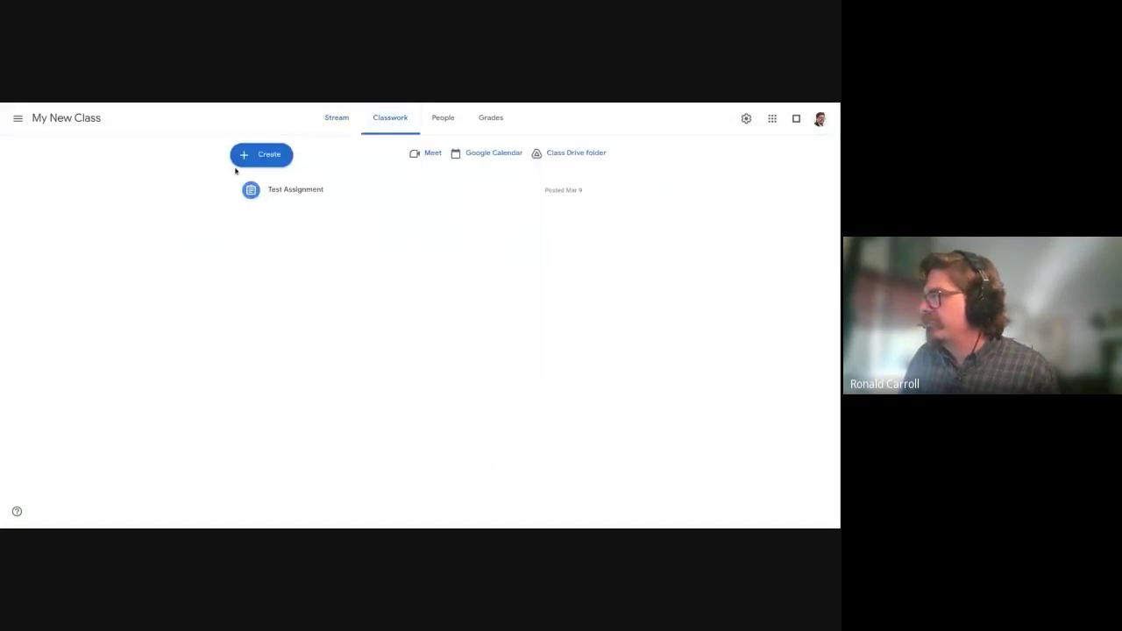
{"action": "left_click", "coordinate": [263, 155]}
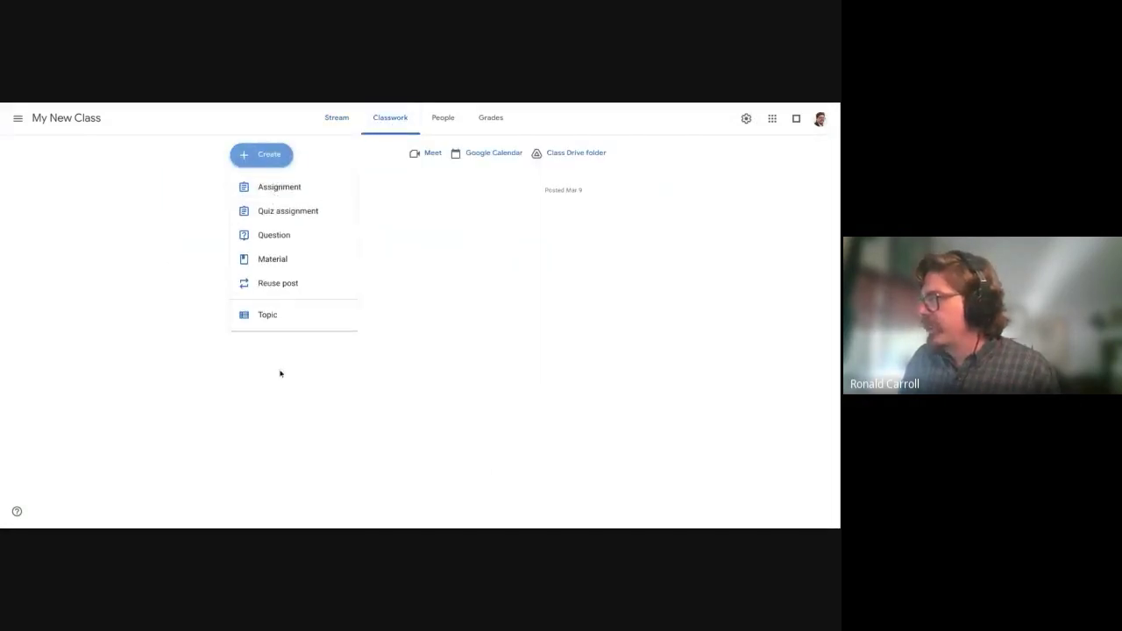
{"action": "left_click", "coordinate": [268, 287]}
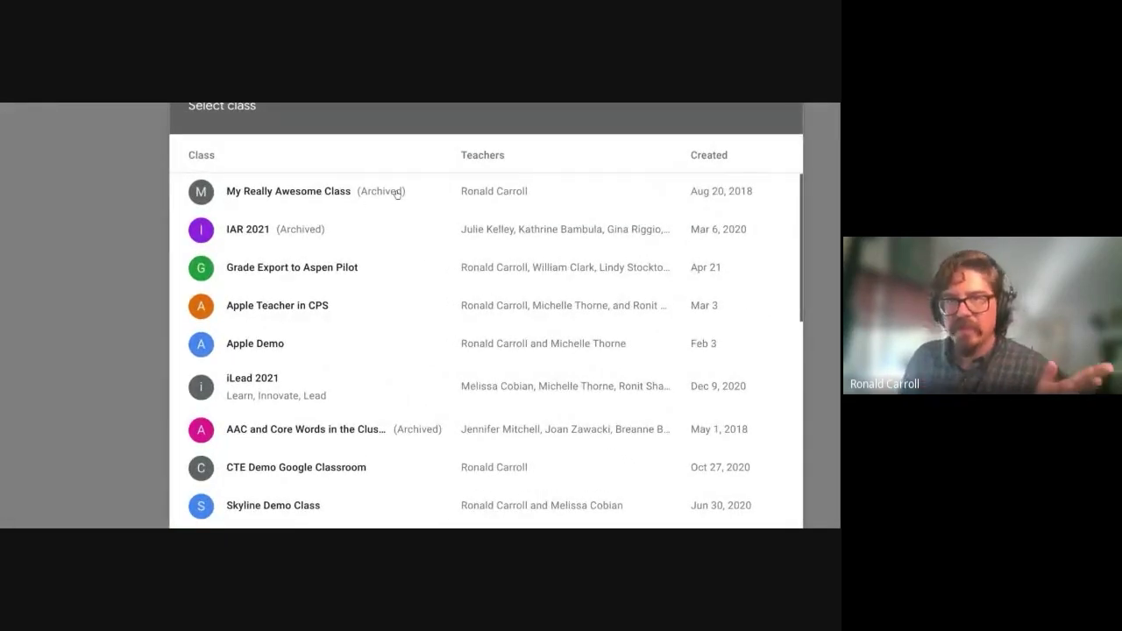
Reuse Test Assignment from the archived My Really Awesome Class with new copies of all attachments, and open its posting options
{"action": "left_click", "coordinate": [287, 193]}
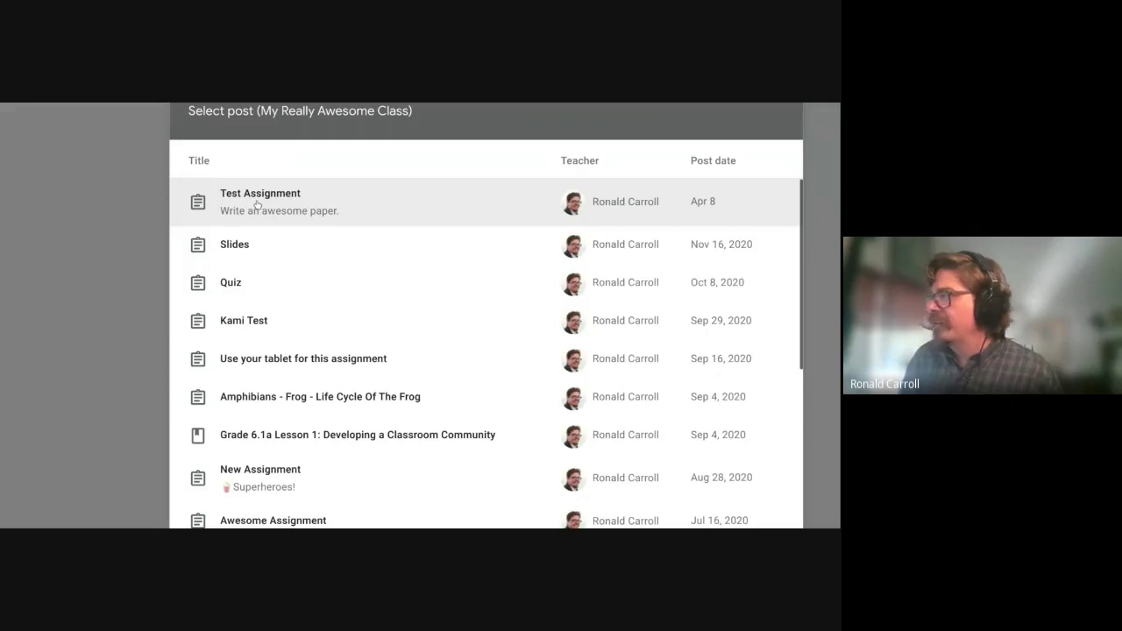
{"action": "left_click", "coordinate": [257, 205]}
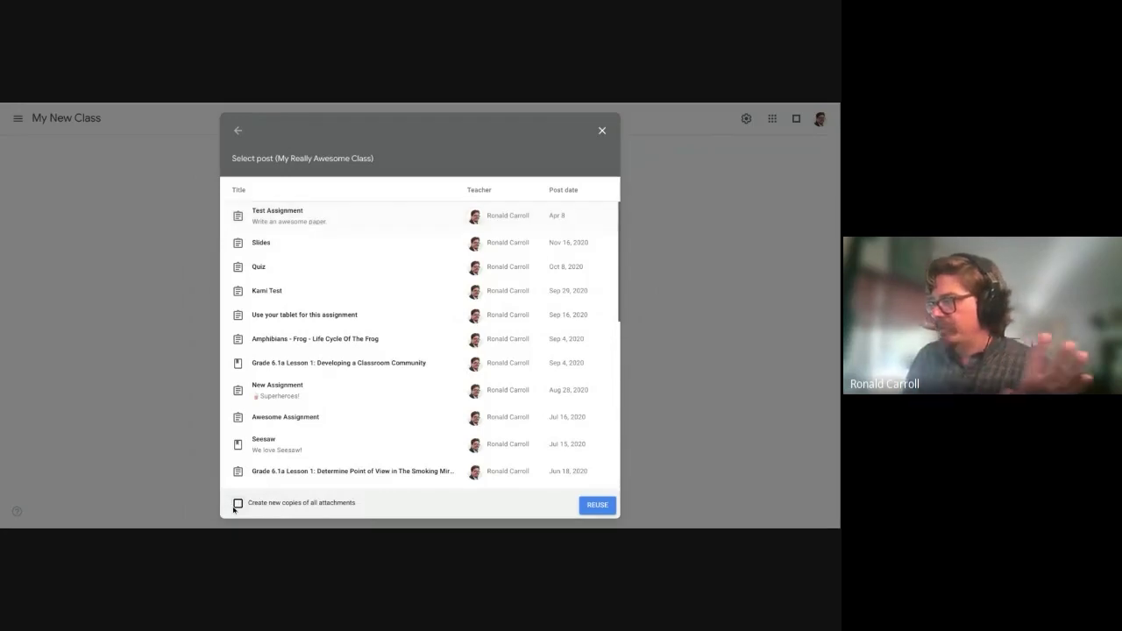
{"action": "left_click", "coordinate": [237, 505]}
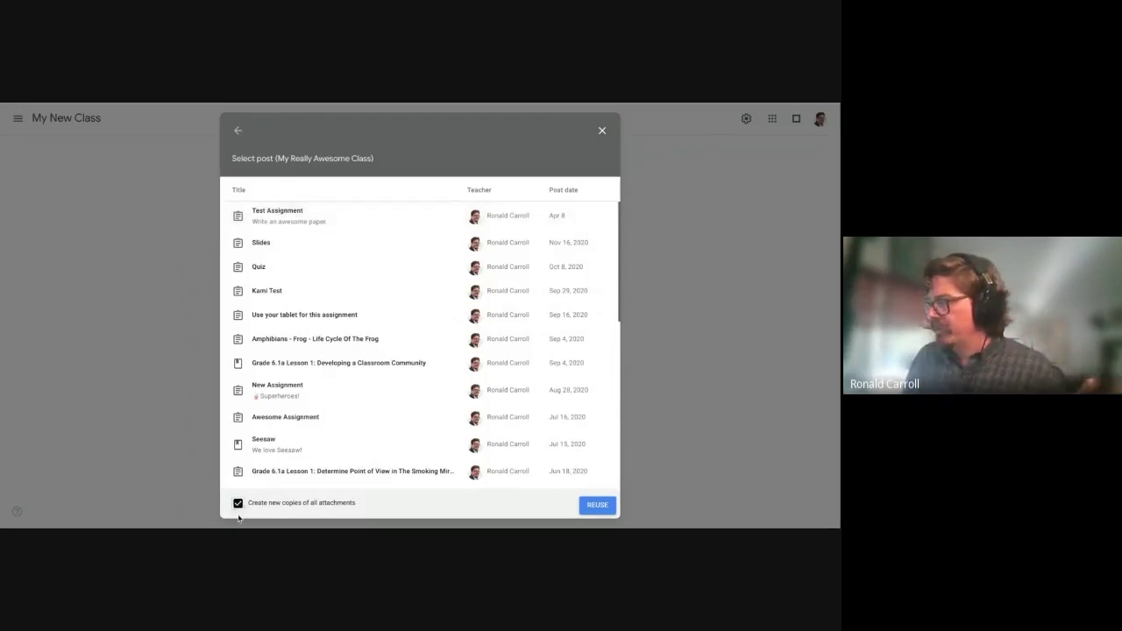
{"action": "left_click", "coordinate": [287, 213]}
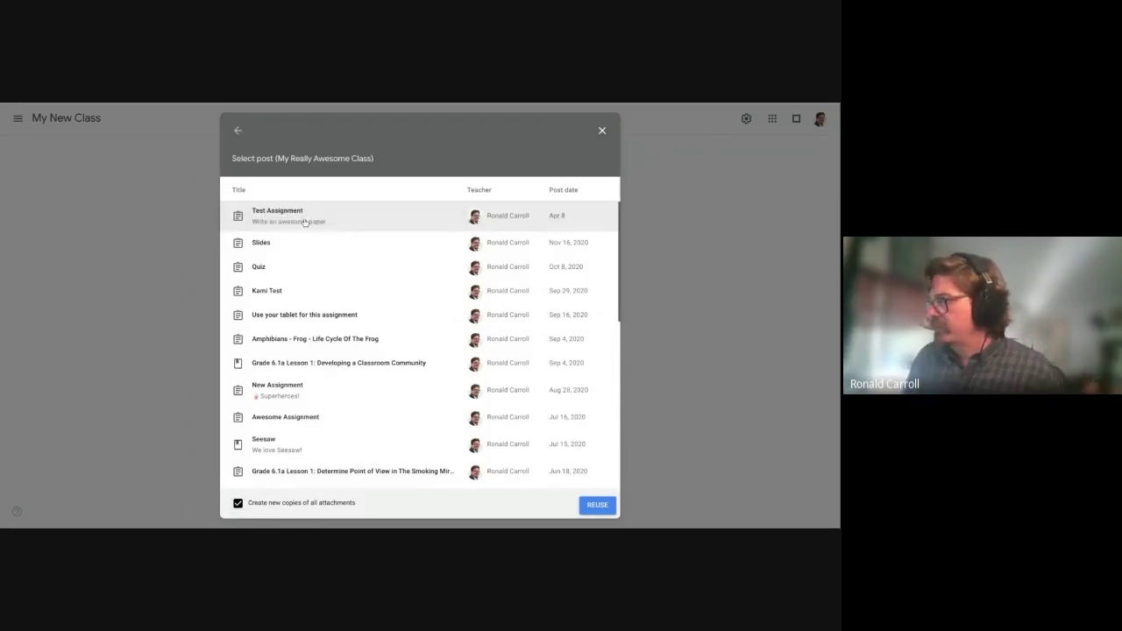
{"action": "left_click", "coordinate": [604, 510]}
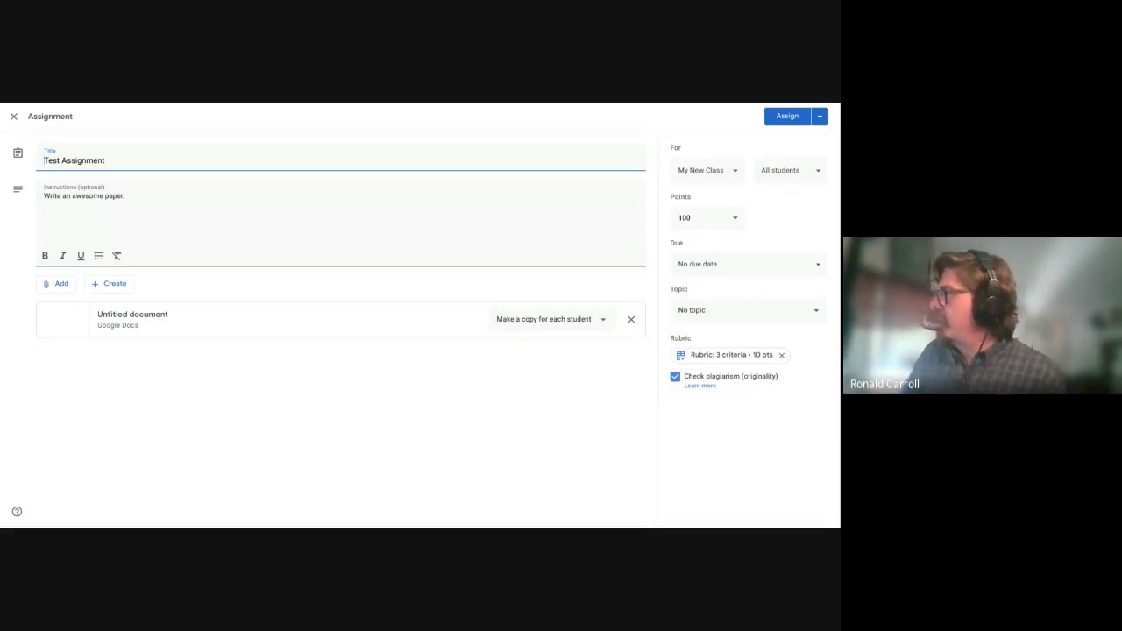
{"action": "left_click", "coordinate": [820, 116]}
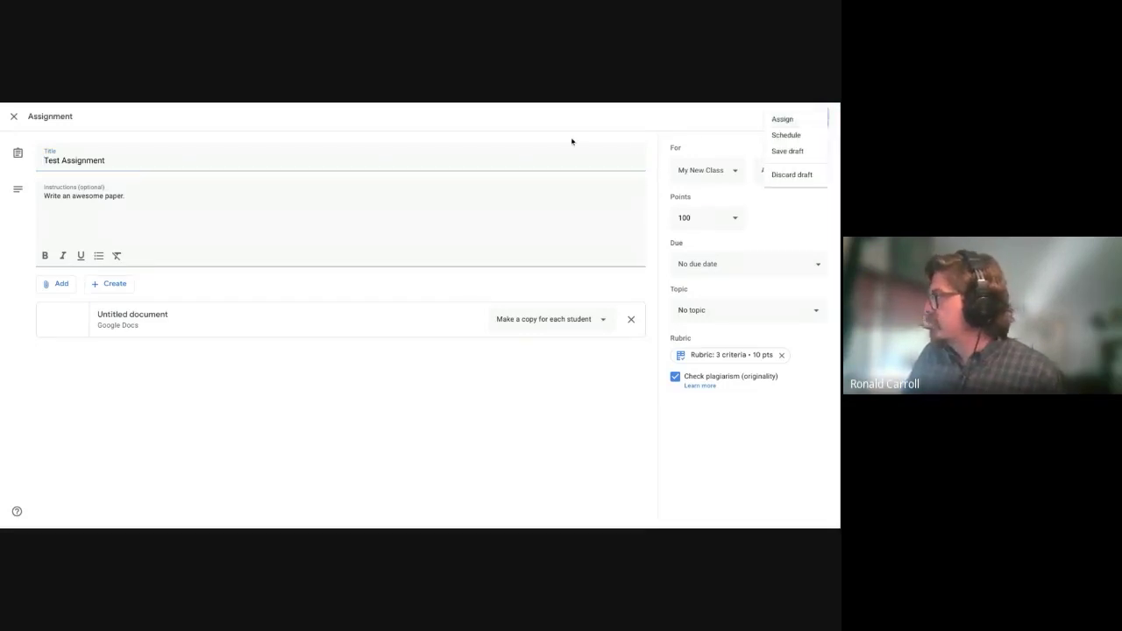